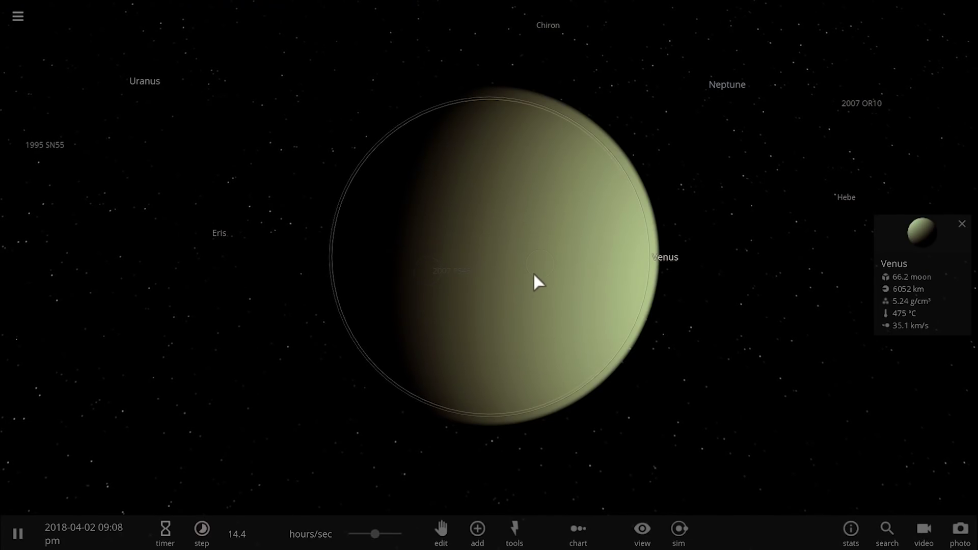
Turn off Venus's Show Atmosphere display on its Temperature page, then orbit to view the surface.
left_click(894, 241)
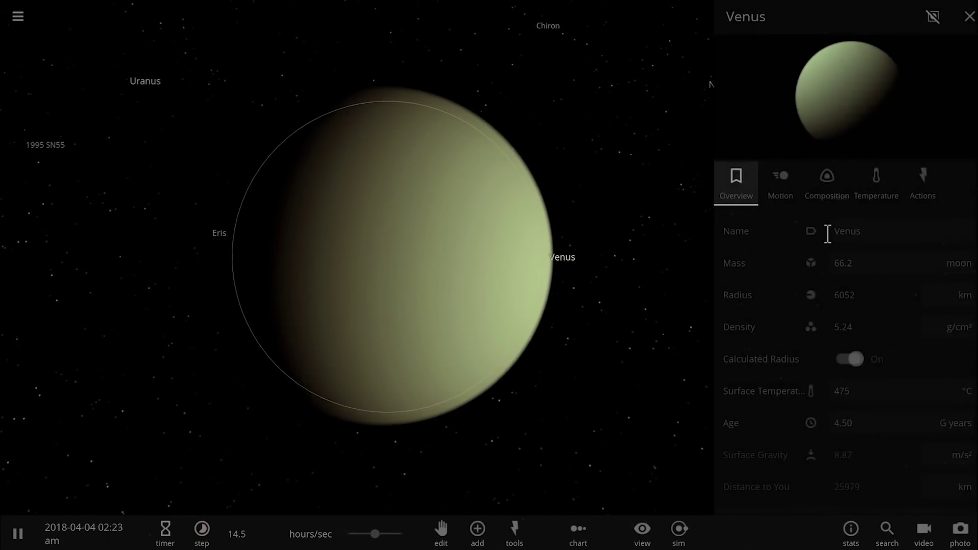
left_click(823, 193)
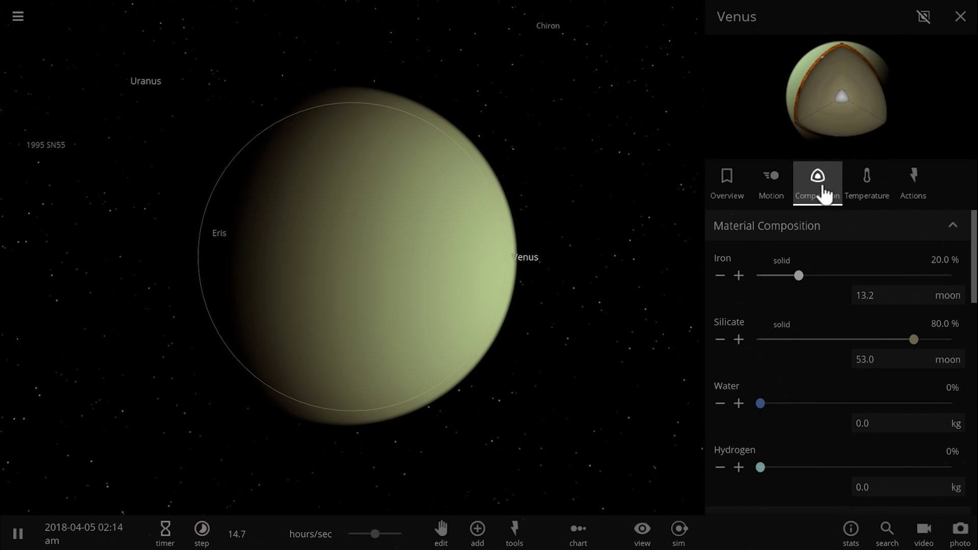
left_click(866, 191)
scroll(864, 267, "down", 3)
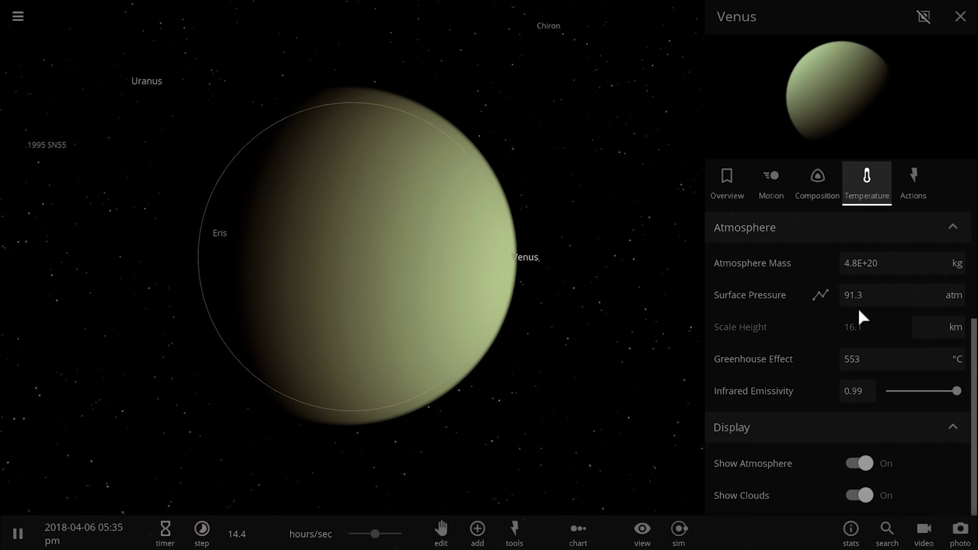
left_click(858, 463)
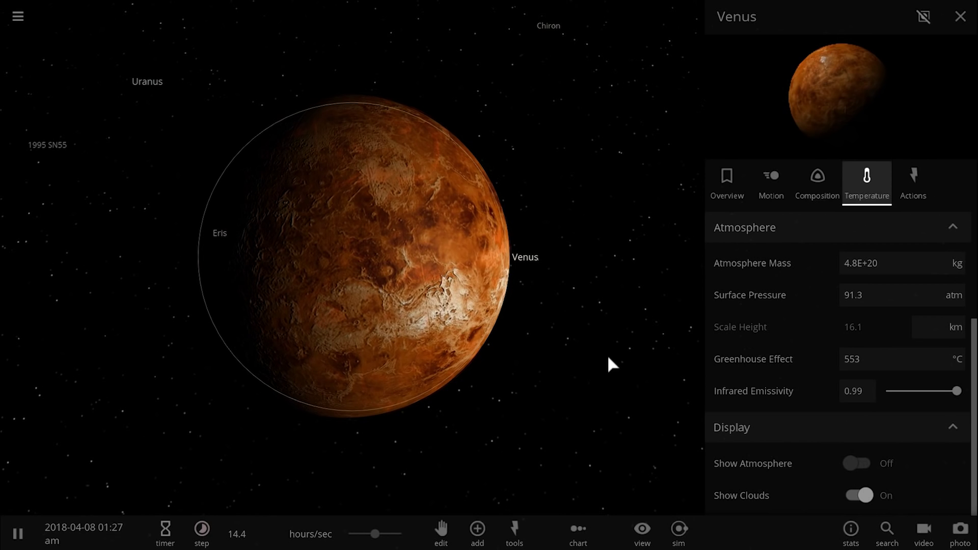
left_click_drag(533, 371, 447, 359)
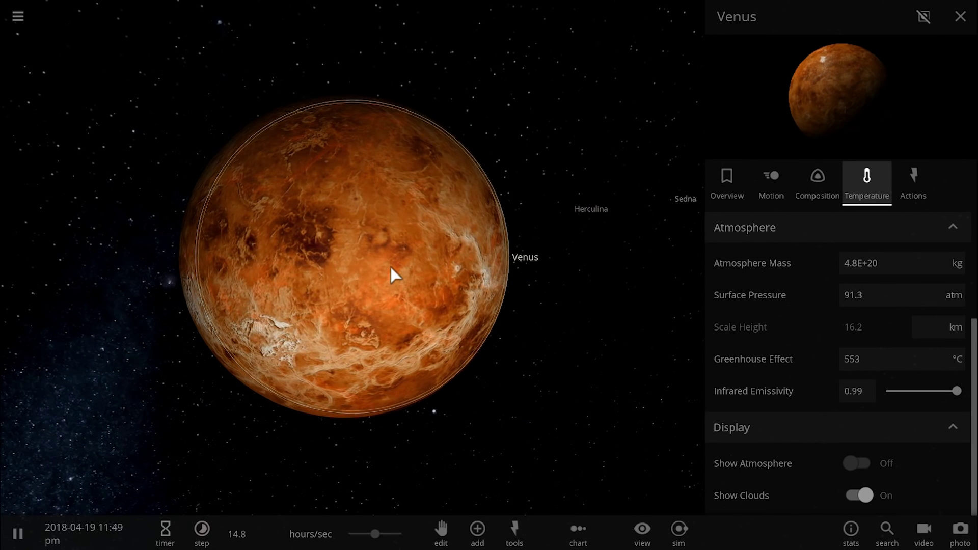
scroll(790, 294, "up", 3)
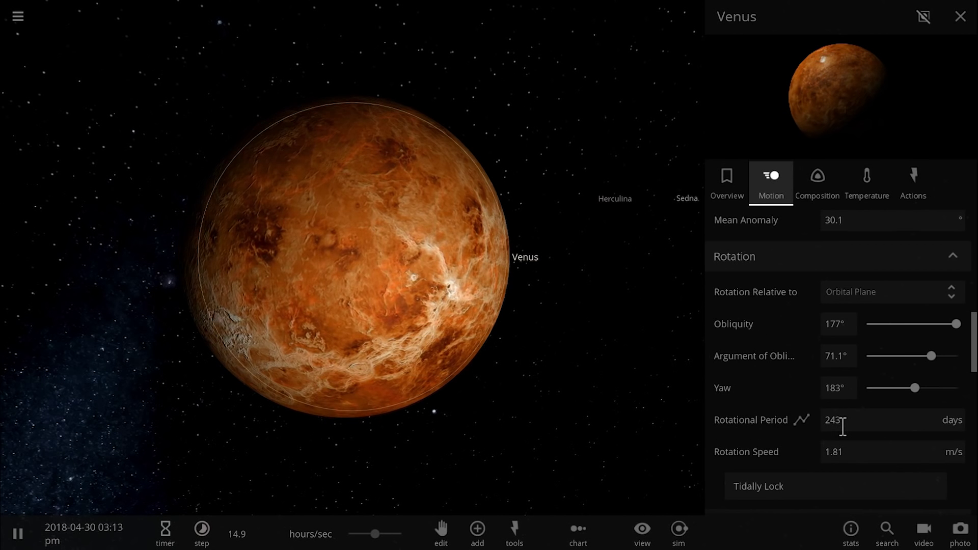
mouse_move(849, 424)
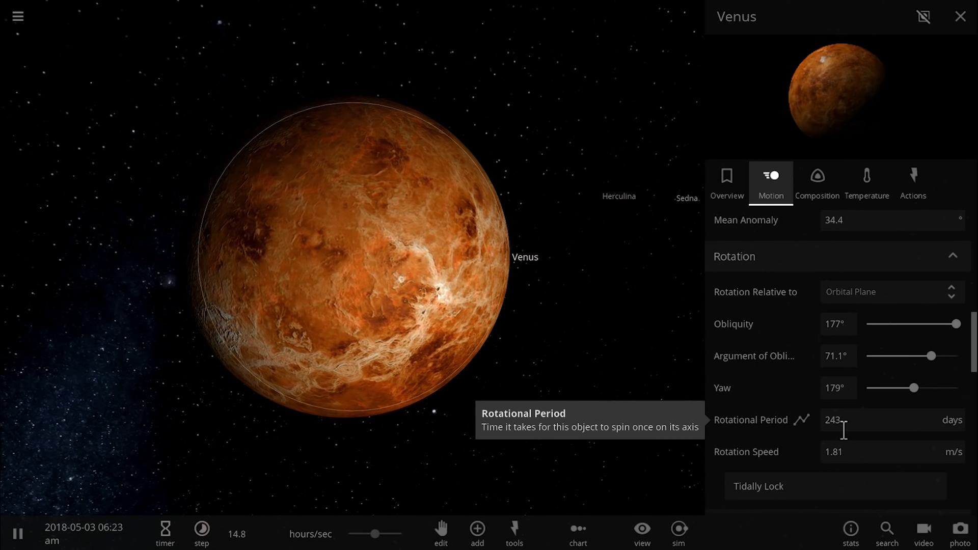
scroll(844, 429, "up", 10)
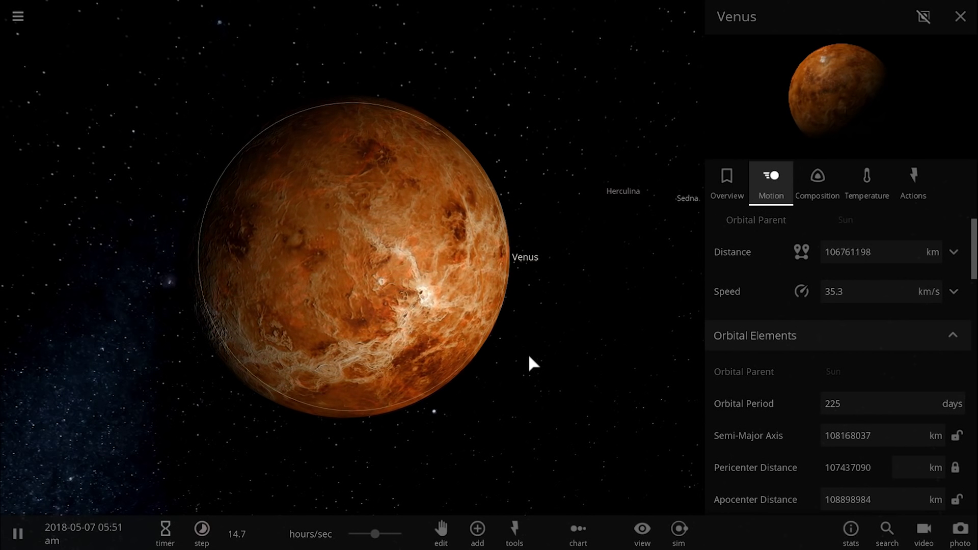
left_click_drag(528, 353, 479, 303)
scroll(572, 308, "down", 5)
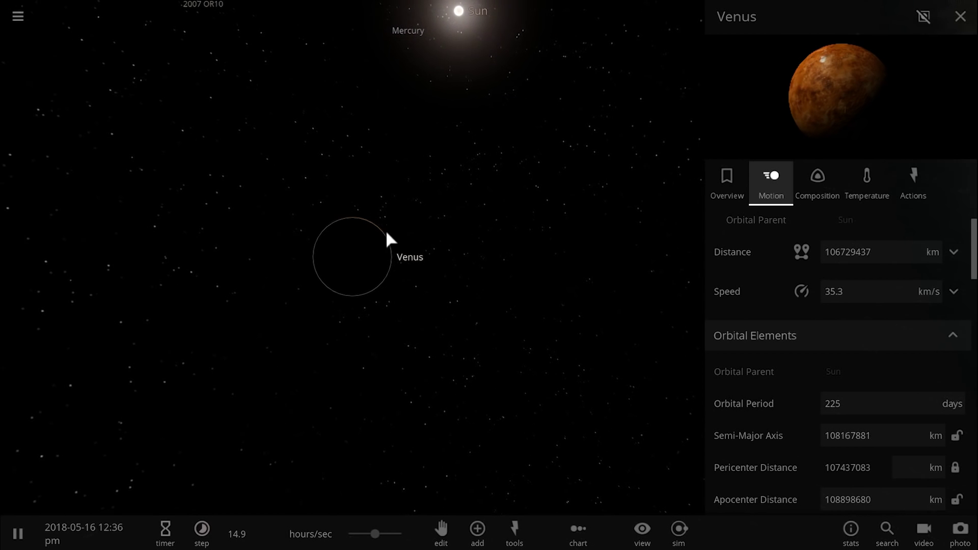
left_click_drag(389, 240, 355, 265)
scroll(352, 260, "up", 5)
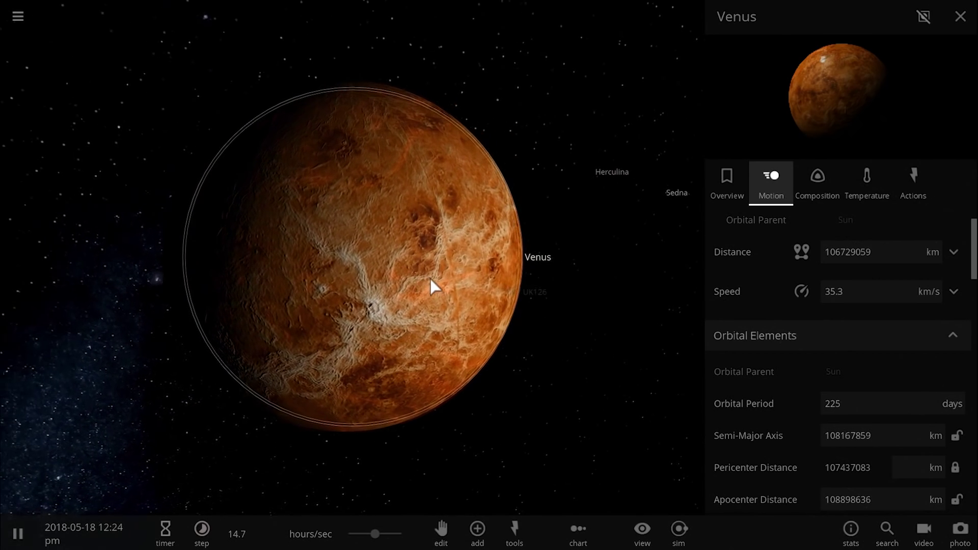
left_click_drag(430, 279, 405, 274)
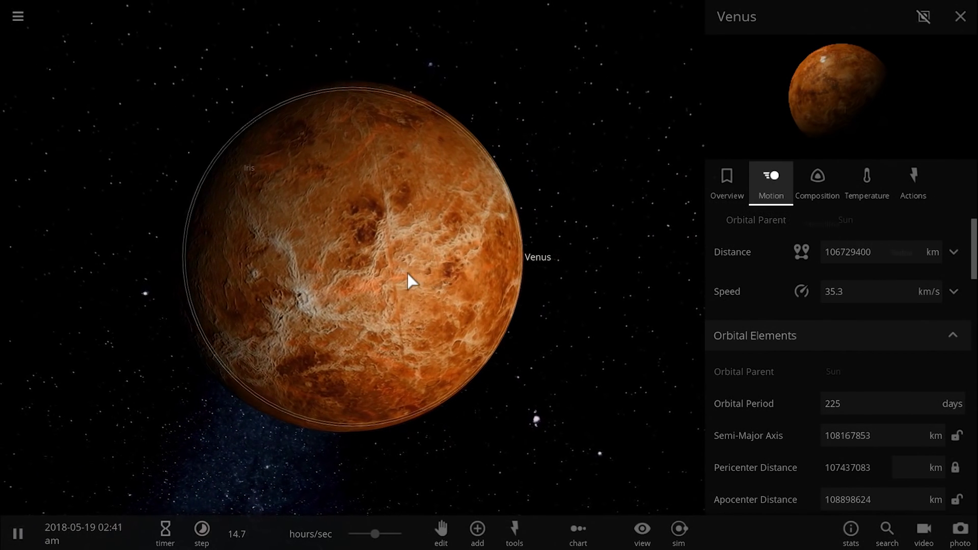
Switch Venus's Show Atmosphere display back on in the Temperature settings.
left_click(861, 192)
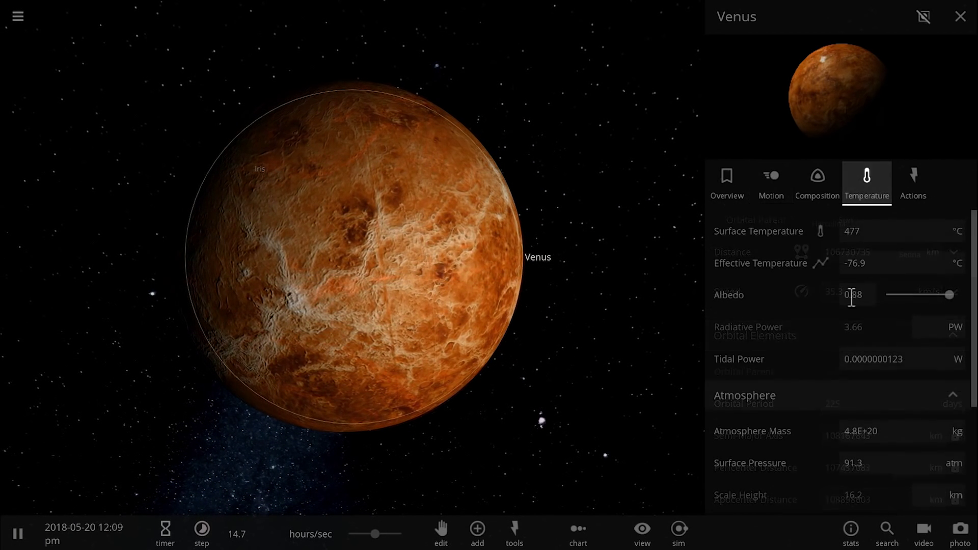
scroll(864, 356, "down", 3)
scroll(860, 368, "down", 1)
scroll(853, 387, "up", 3)
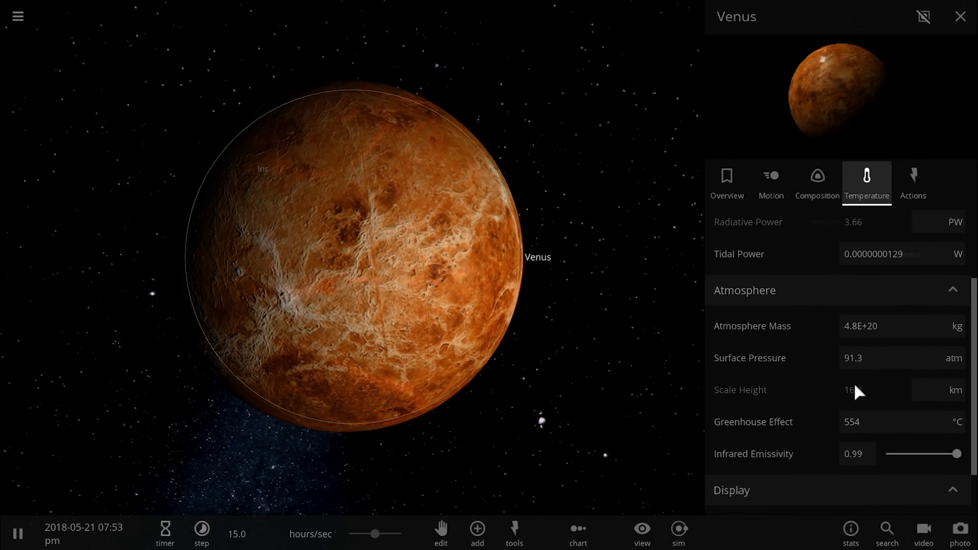
scroll(849, 439, "down", 3)
left_click(854, 485)
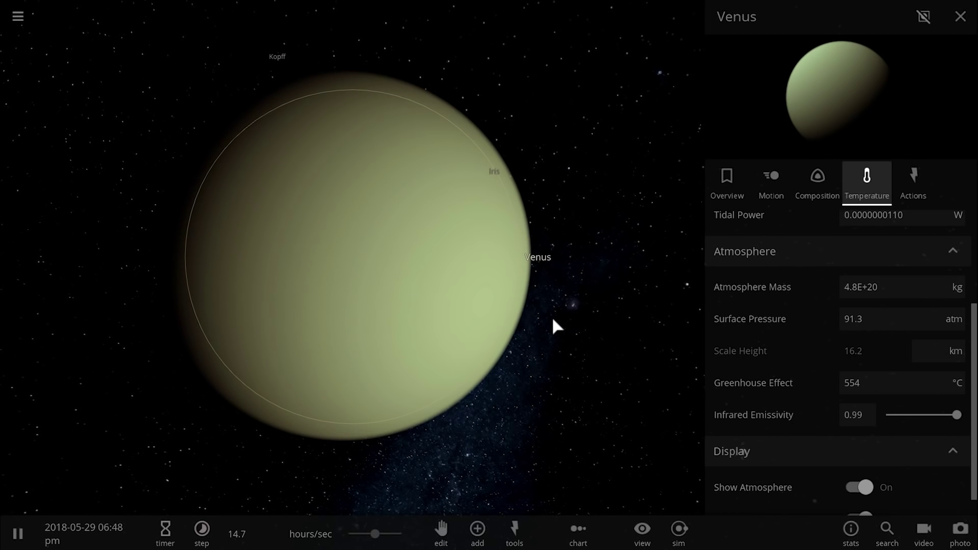
Zoom out and bring up Venus's Motion page: speed 35.2 km/s, orbital period 225 days.
scroll(527, 338, "down", 2)
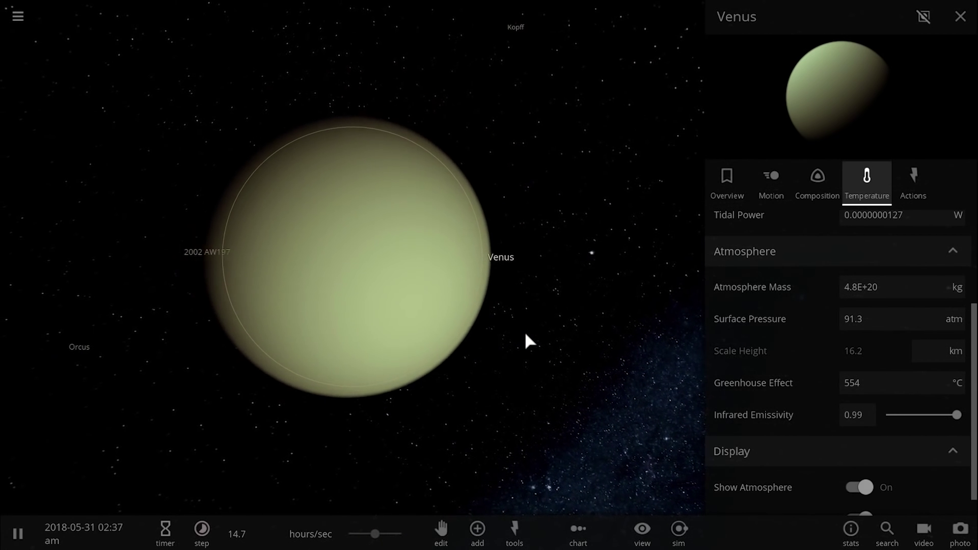
scroll(528, 340, "down", 2)
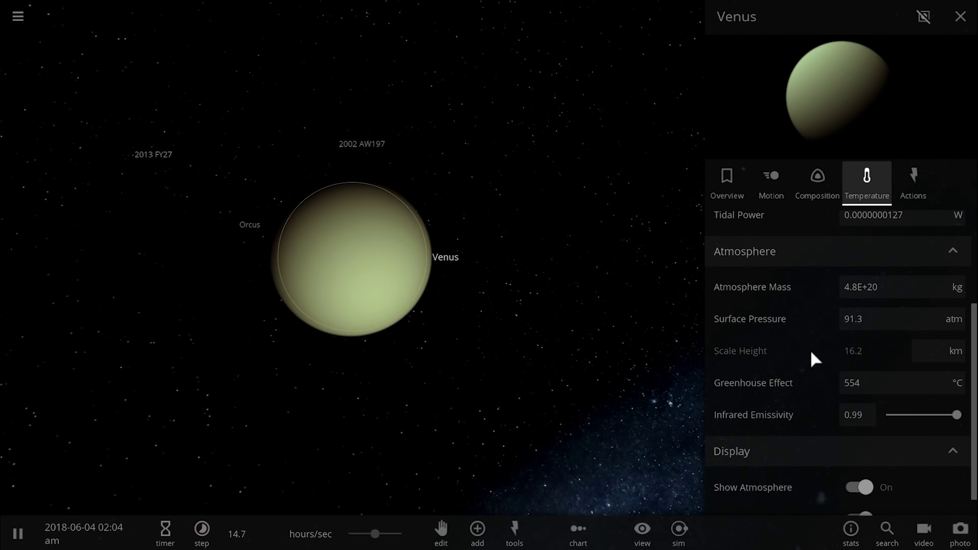
left_click(778, 187)
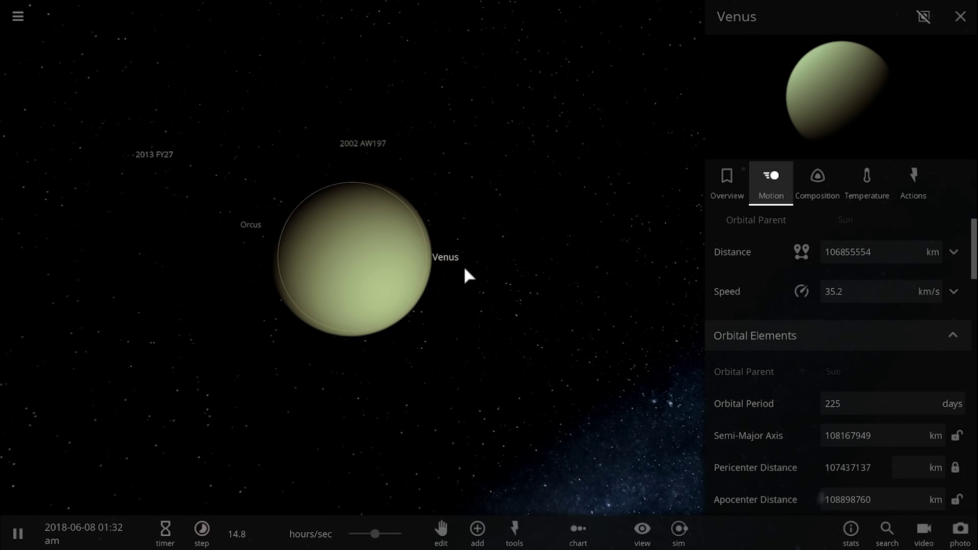
Orbit around Venus, swinging the Sun out of frame, and zoom in closer.
left_click_drag(464, 269, 511, 237)
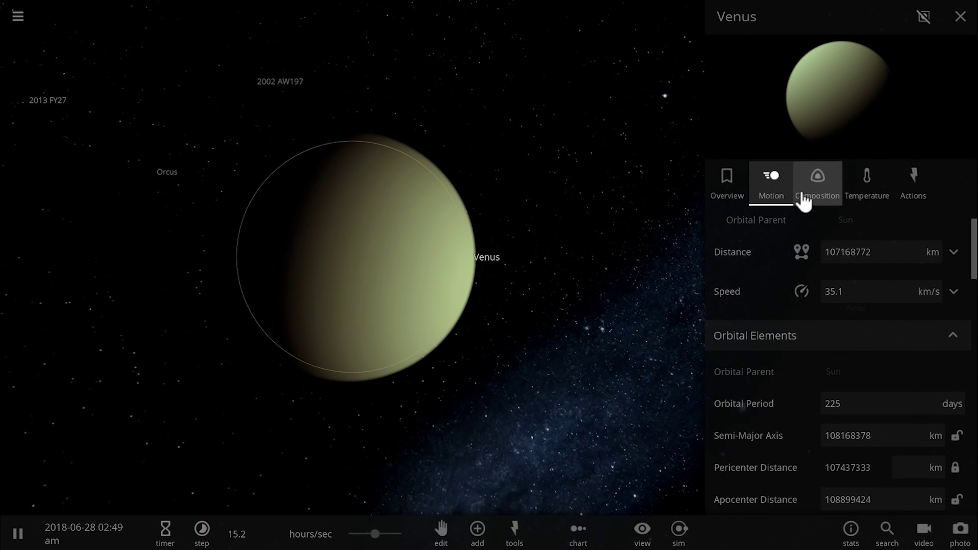
left_click_drag(546, 255, 657, 246)
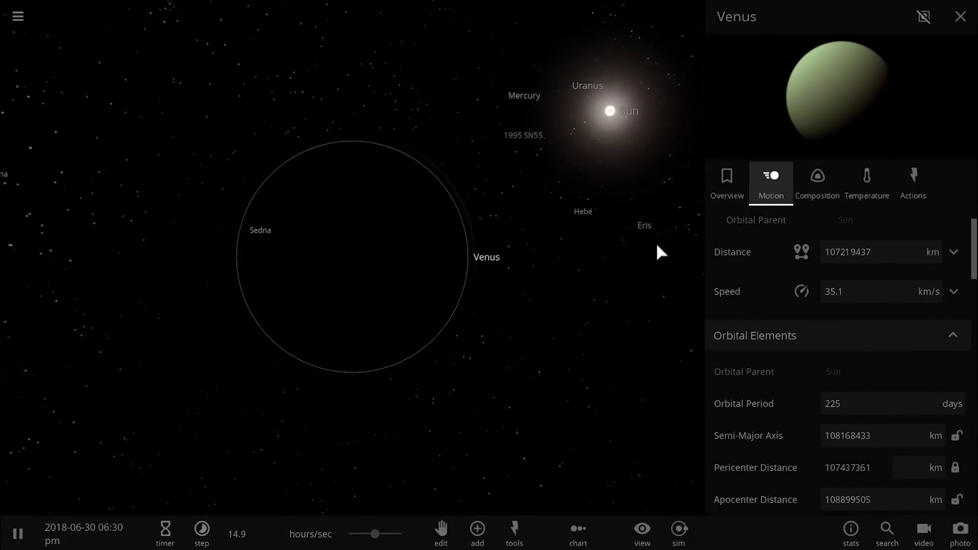
left_click_drag(354, 262, 178, 284)
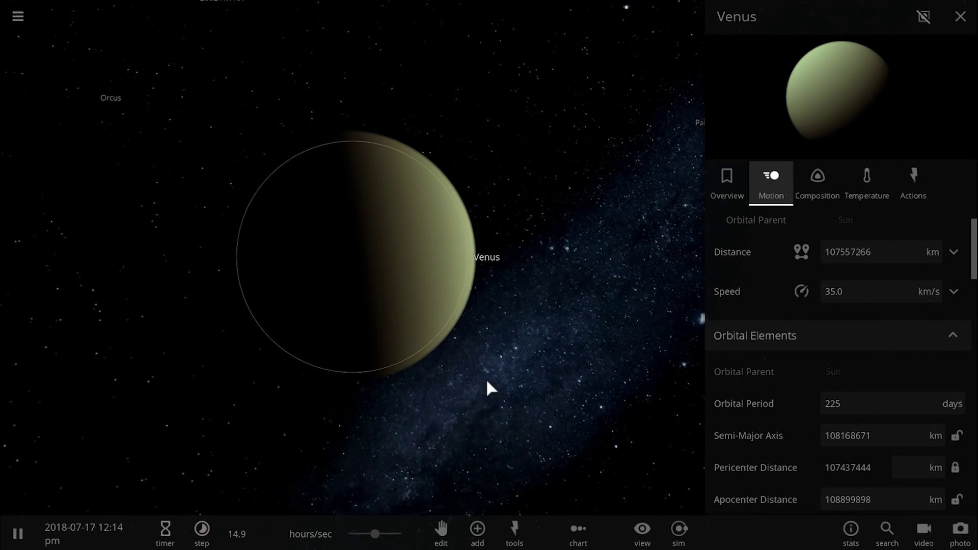
left_click_drag(485, 378, 353, 359)
scroll(414, 353, "up", 3)
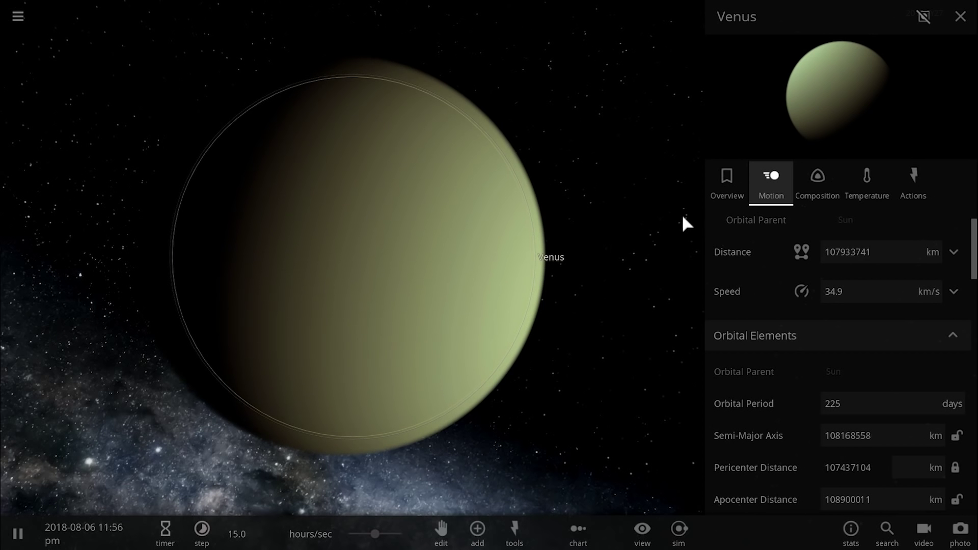
Toggle Venus's atmosphere display on and off repeatedly, leaving it off to show the orange surface.
left_click(872, 214)
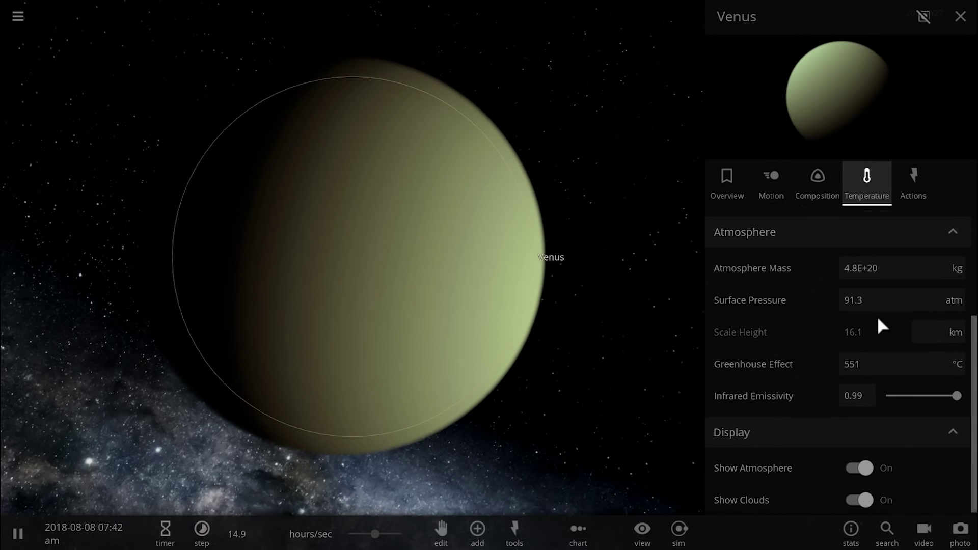
left_click(861, 461)
left_click(861, 462)
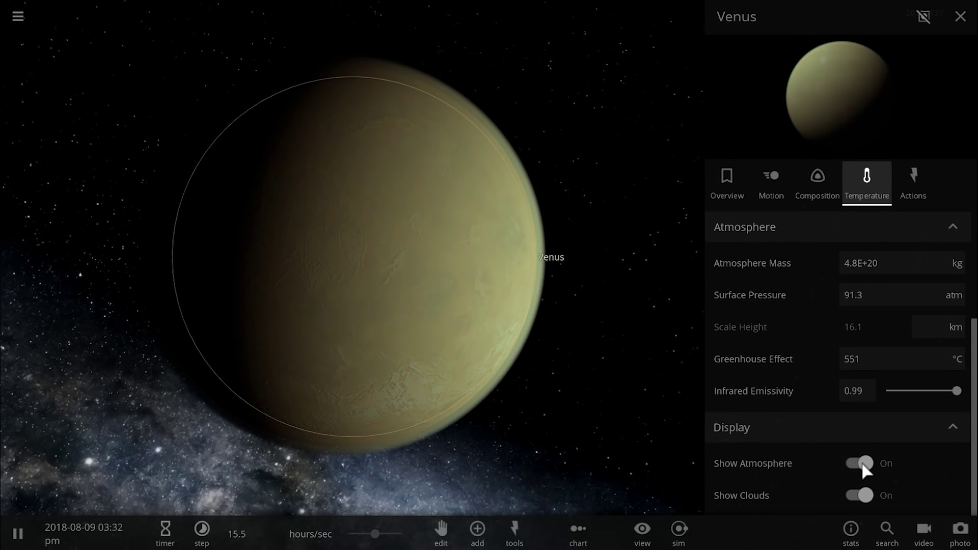
left_click(861, 461)
left_click(861, 462)
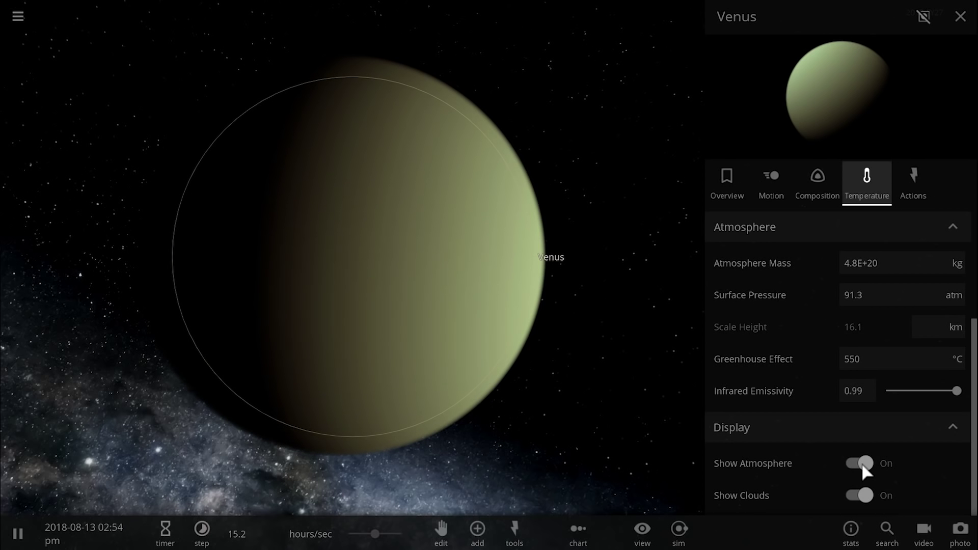
left_click(861, 464)
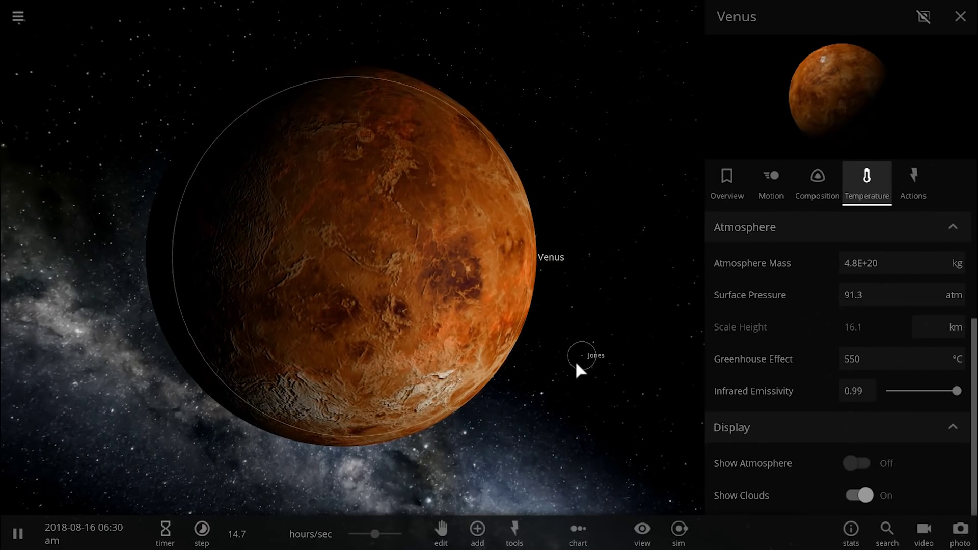
left_click(867, 464)
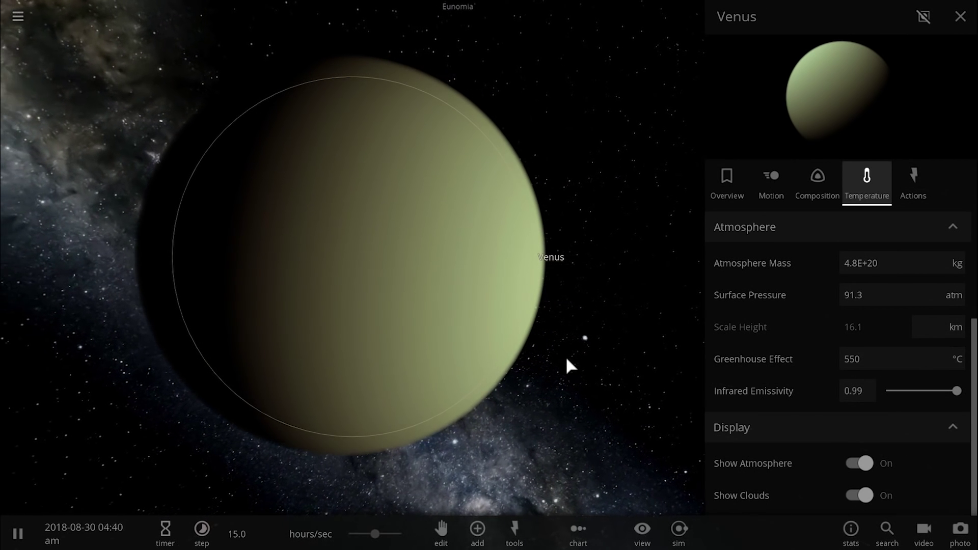
left_click(864, 464)
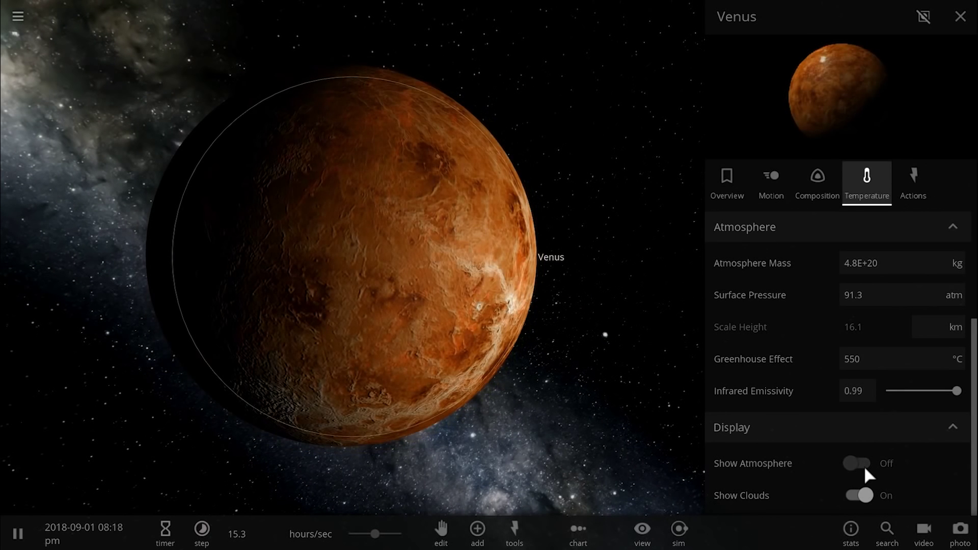
left_click(864, 464)
left_click(865, 465)
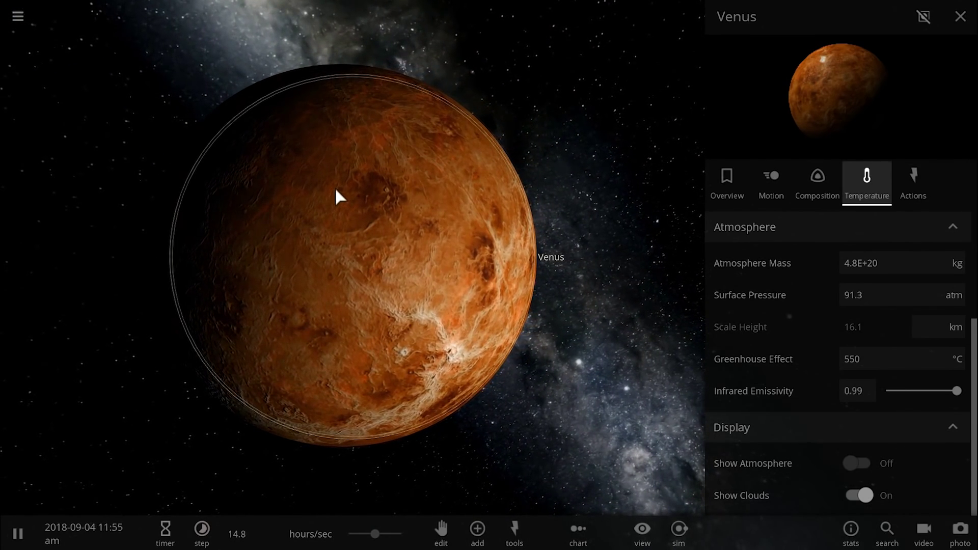
Load the TRAPPIST-1 simulation from the Exoplanets category of the Open browser.
left_click(18, 17)
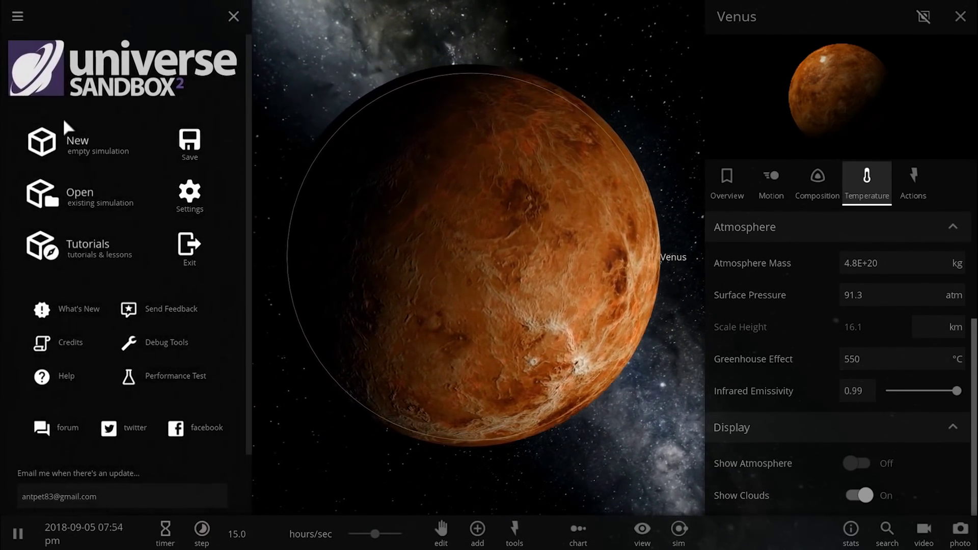
left_click(81, 193)
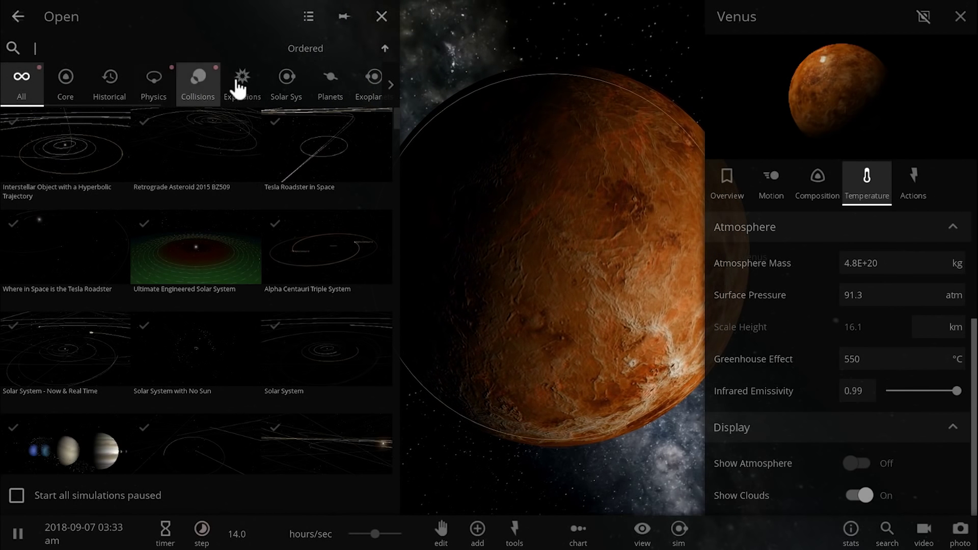
left_click(250, 87)
left_click(361, 88)
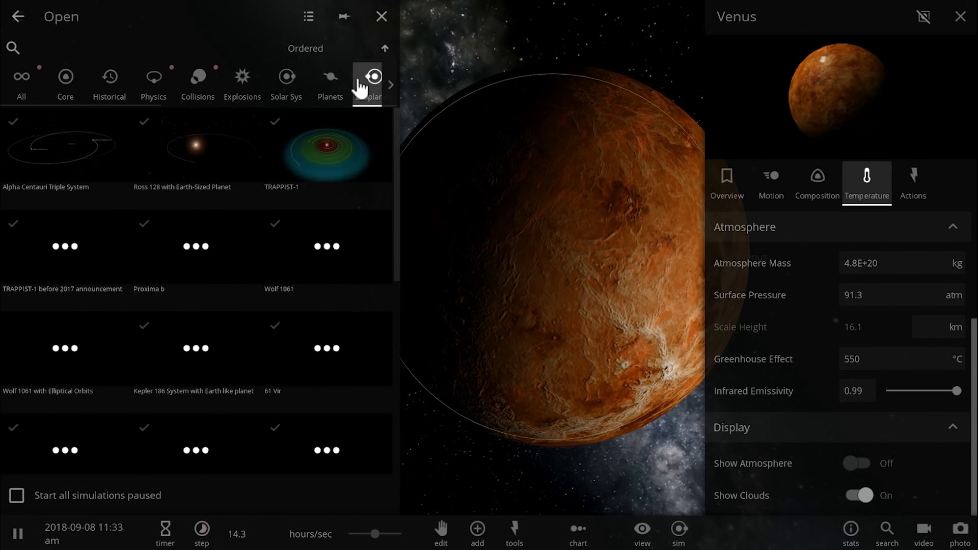
left_click(329, 143)
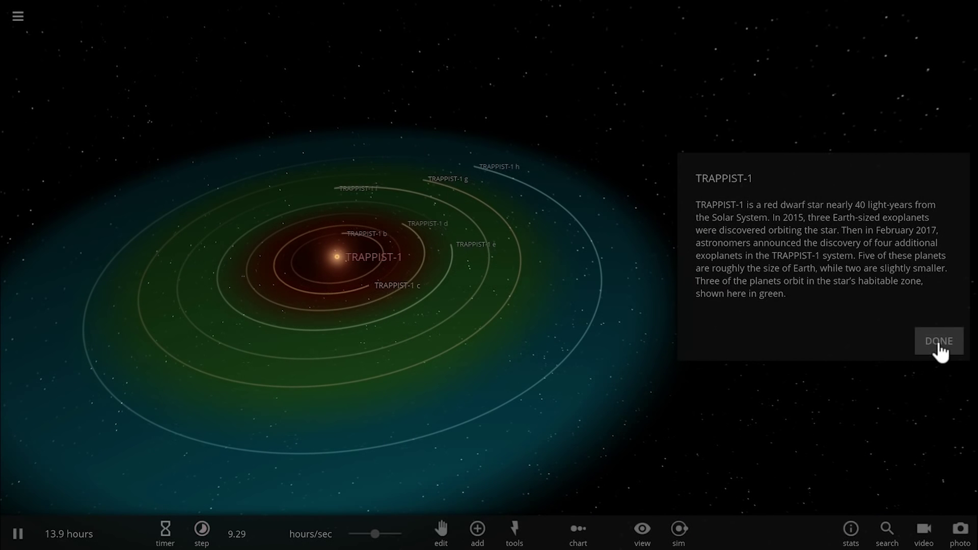
Dismiss the TRAPPIST-1 introduction and turn off the Habitable zone overlay.
left_click(939, 342)
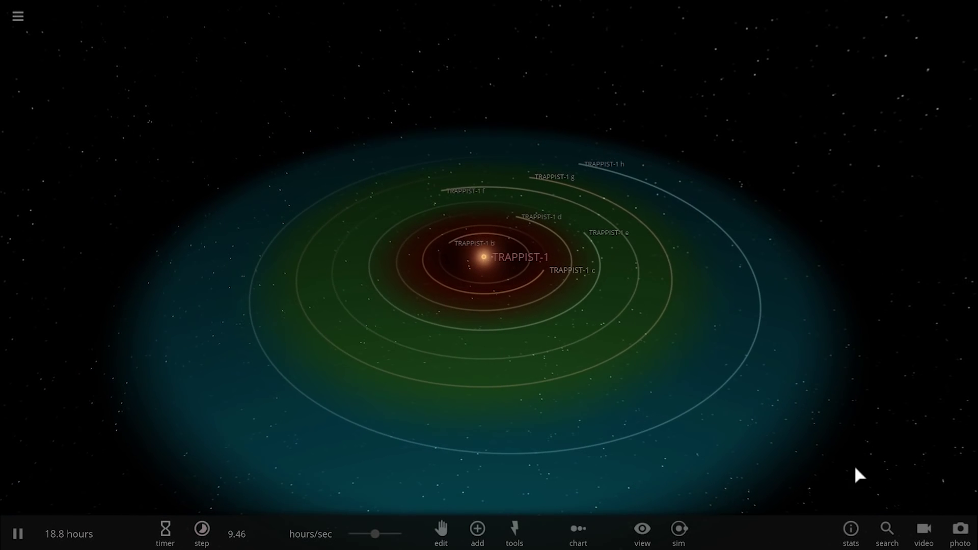
left_click(641, 540)
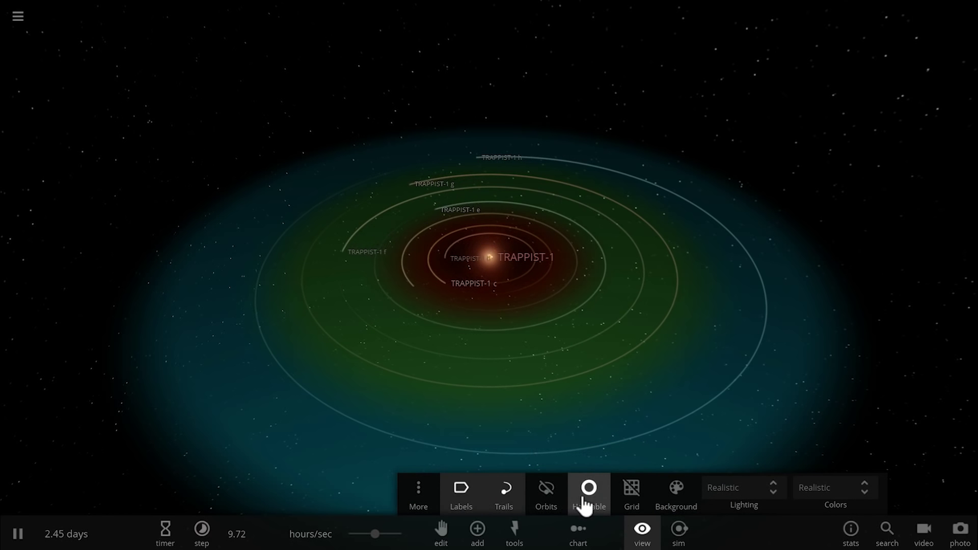
left_click(587, 502)
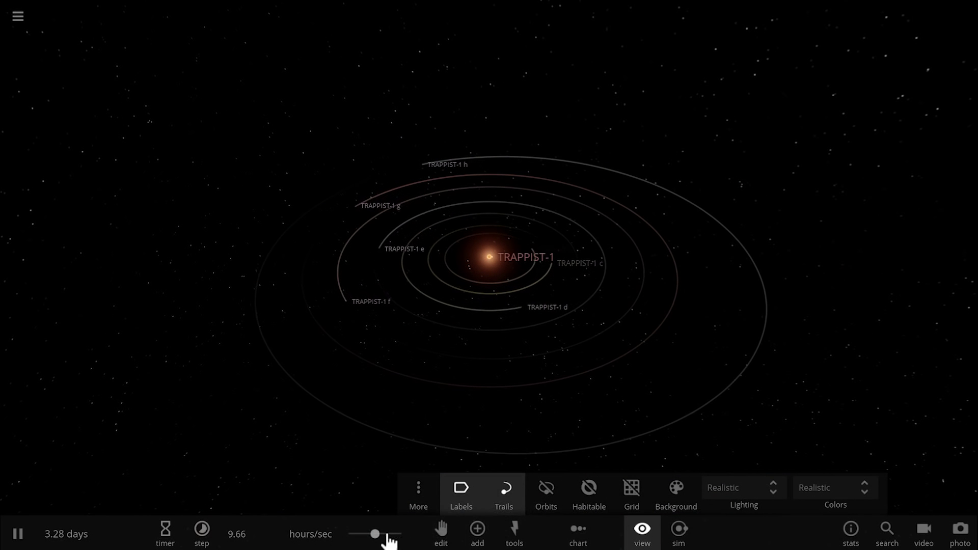
Slow the simulation to about 23 mins/sec and zoom in on TRAPPIST-1 e.
left_click_drag(361, 535, 337, 536)
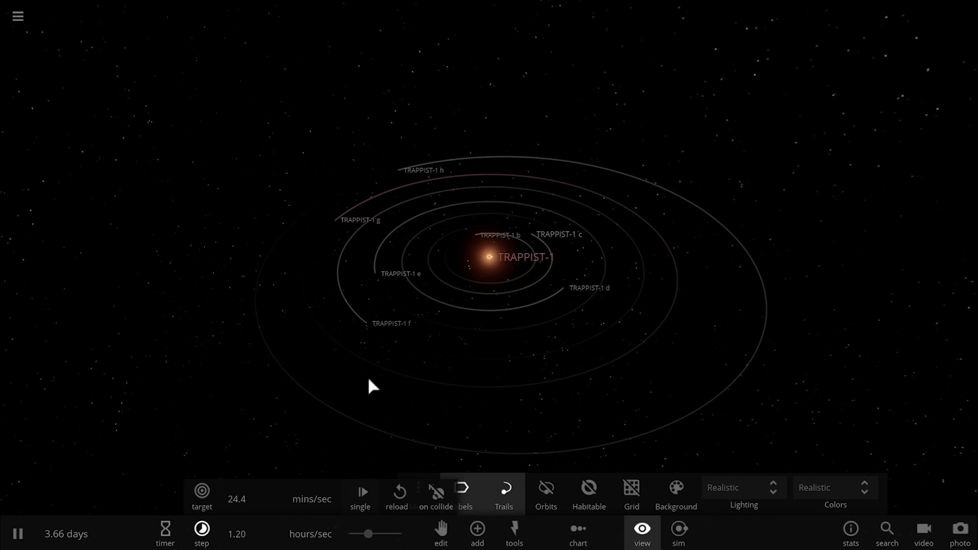
scroll(428, 272, "up", 5)
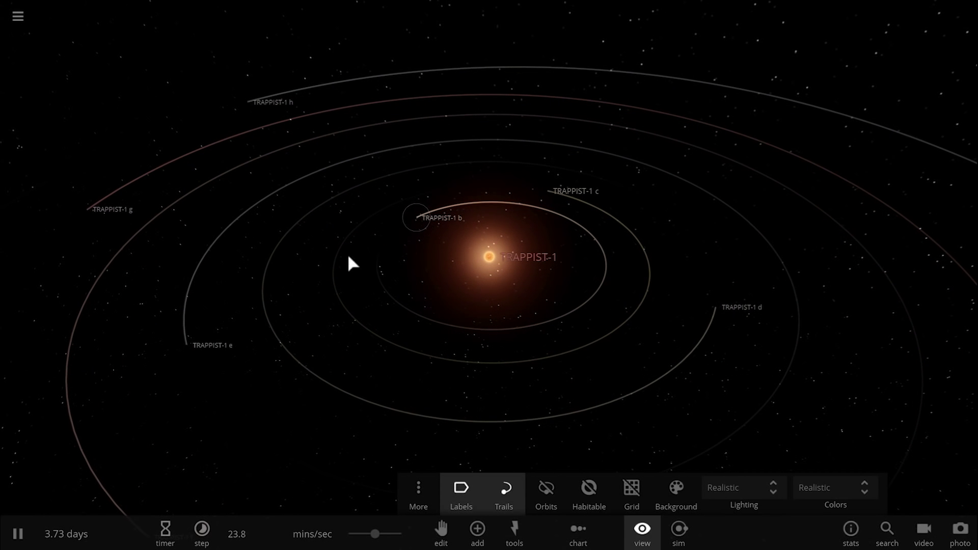
left_click(190, 349)
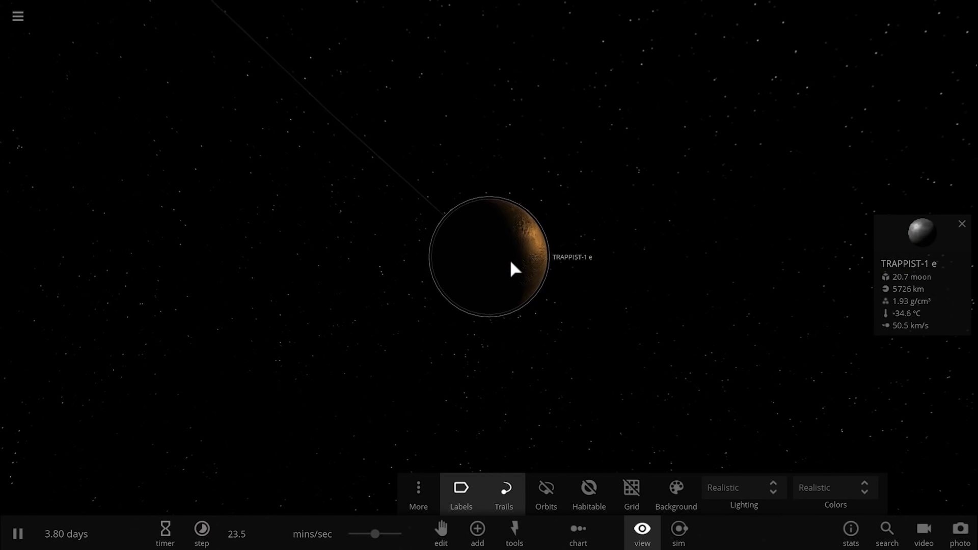
scroll(407, 237, "up", 5)
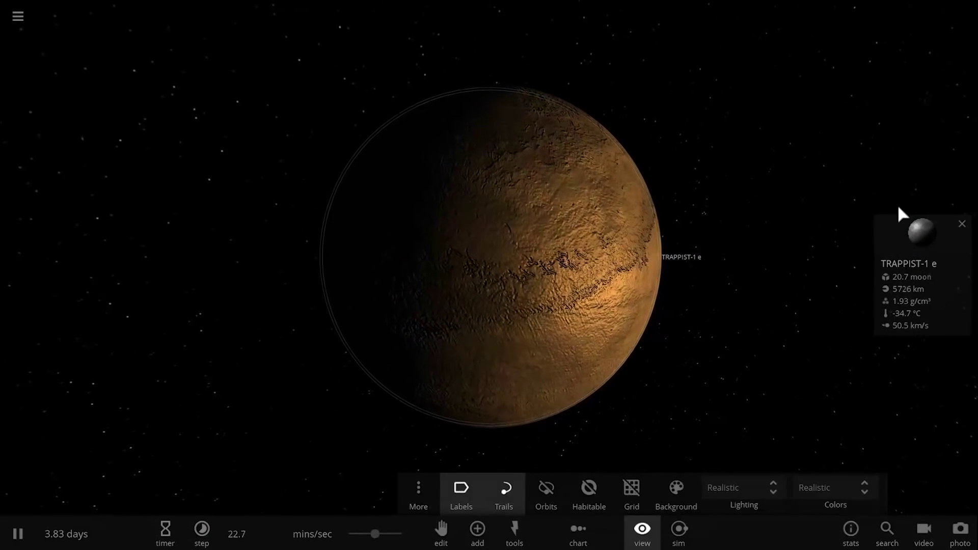
Set TRAPPIST-1 e's surface pressure to 1 bar, then check its 79.9 % water composition.
left_click(912, 243)
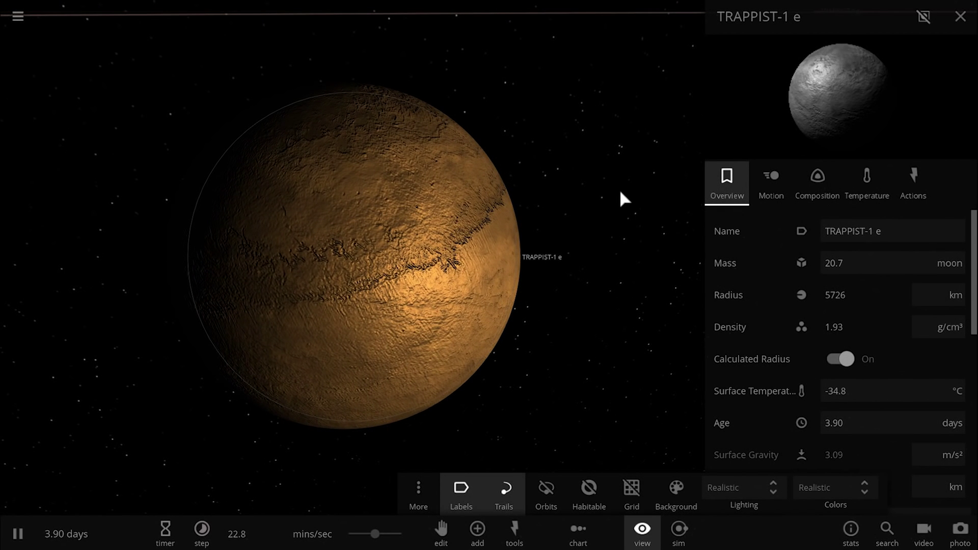
left_click(860, 196)
left_click(952, 400)
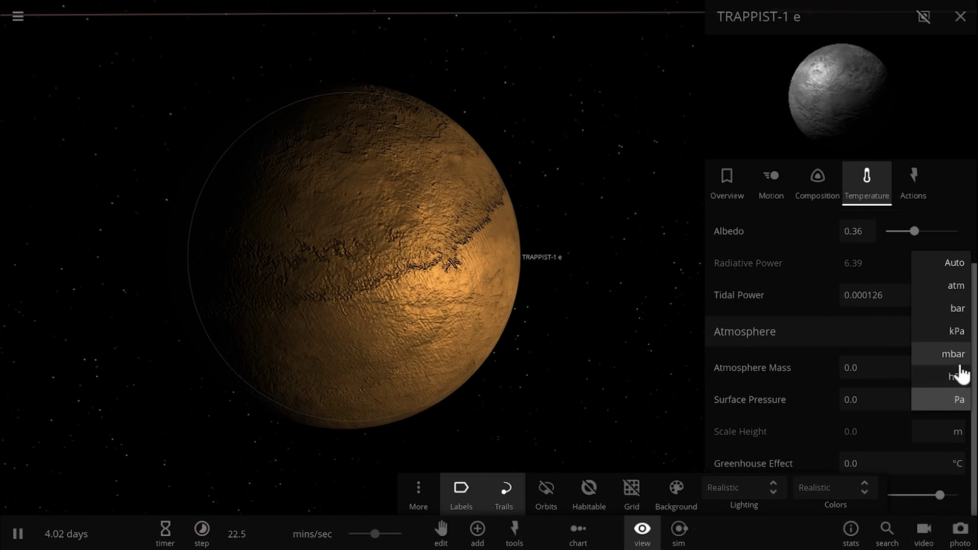
left_click(884, 409)
type("1")
key("Return")
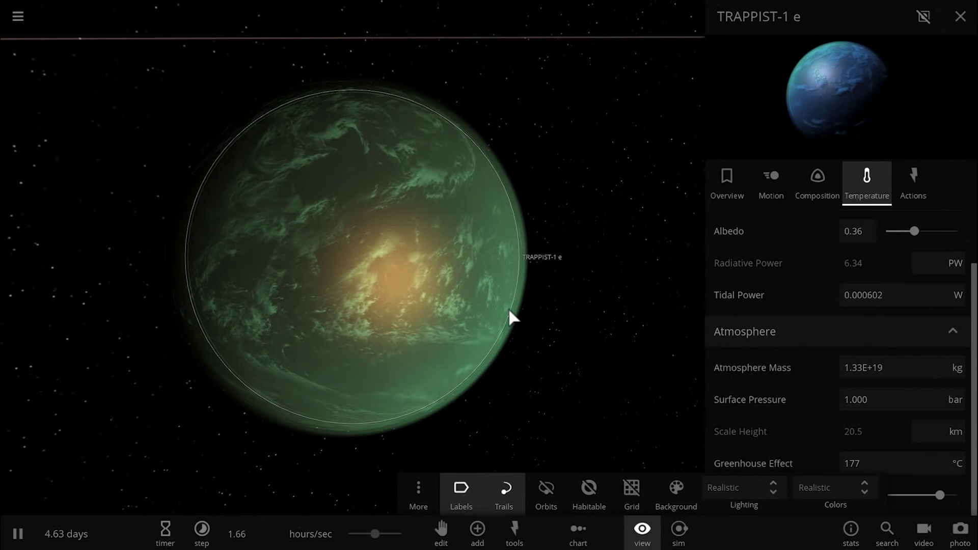
left_click(816, 184)
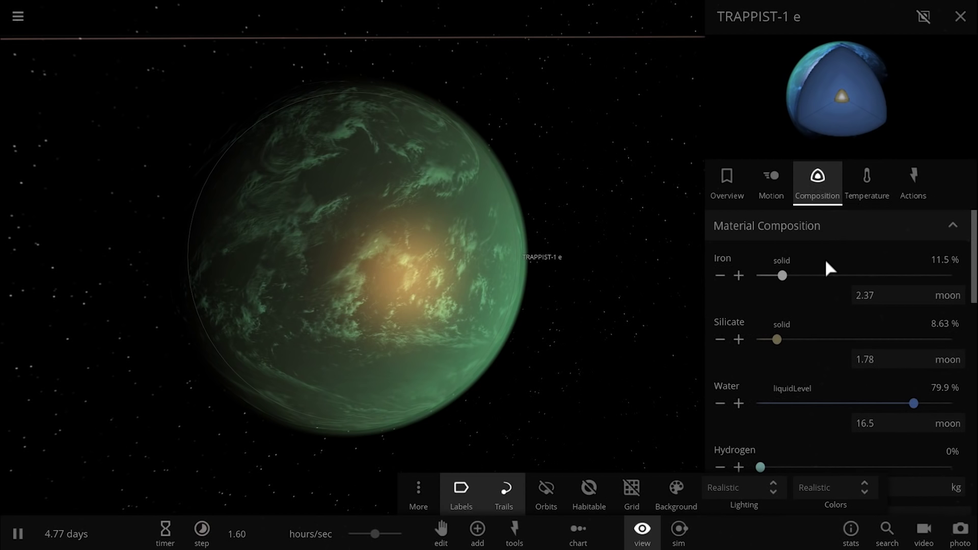
left_click_drag(546, 246, 332, 216)
Set TRAPPIST-1 e's rotational period to 8.00 days and orbit back to its lit face.
left_click_drag(273, 75, 620, 265)
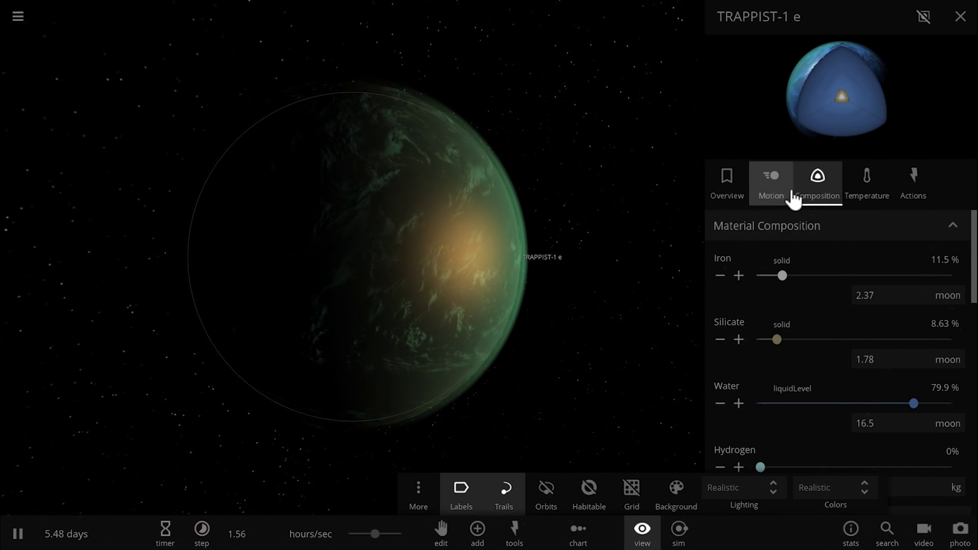
left_click(772, 183)
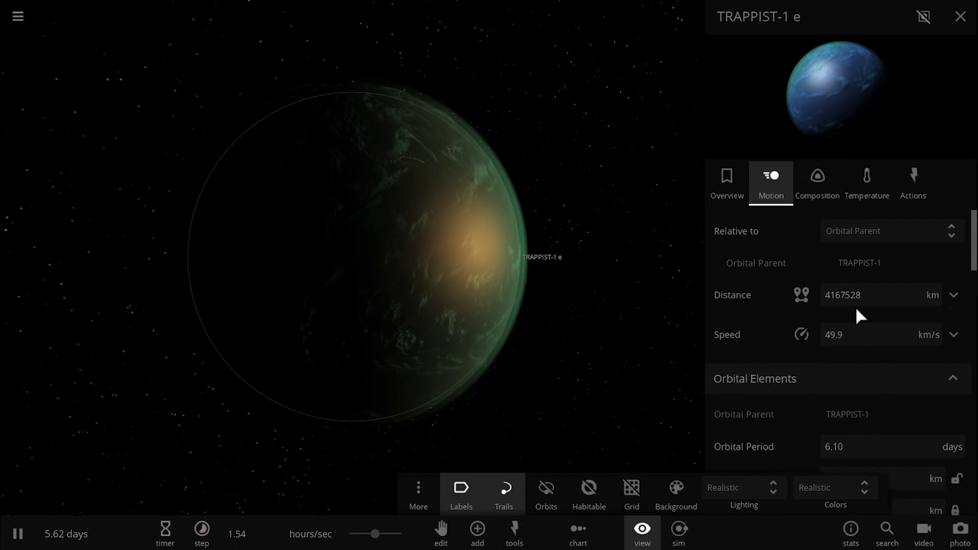
scroll(856, 307, "down", 4)
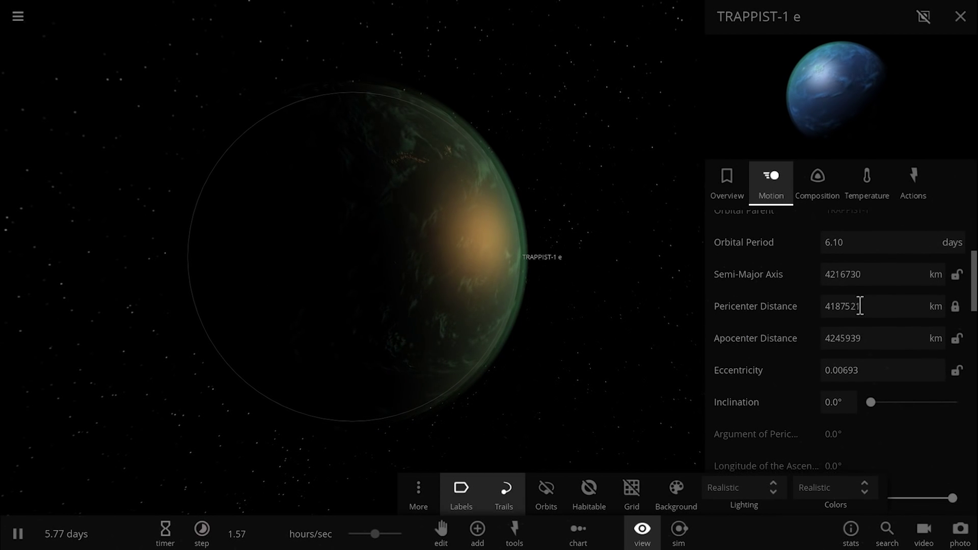
scroll(861, 306, "down", 5)
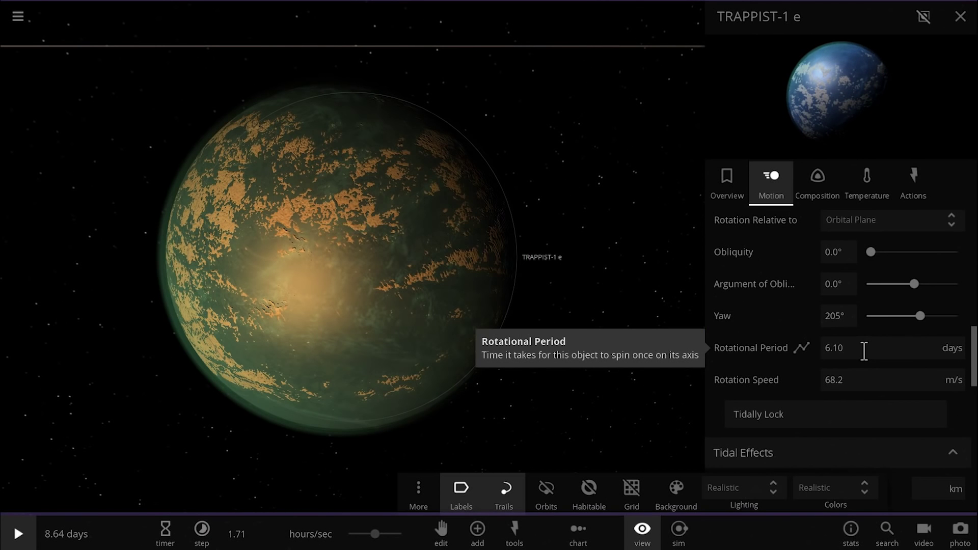
left_click(865, 350)
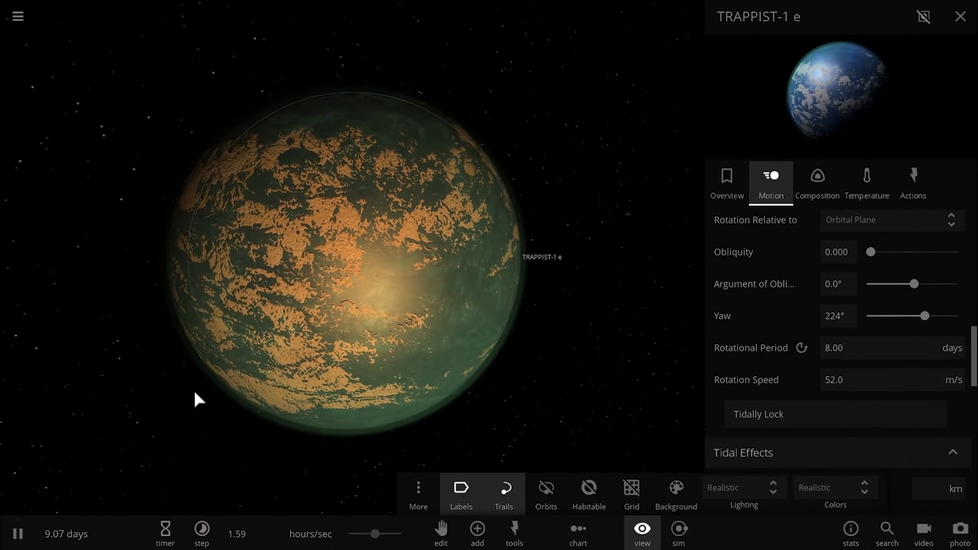
left_click(640, 533)
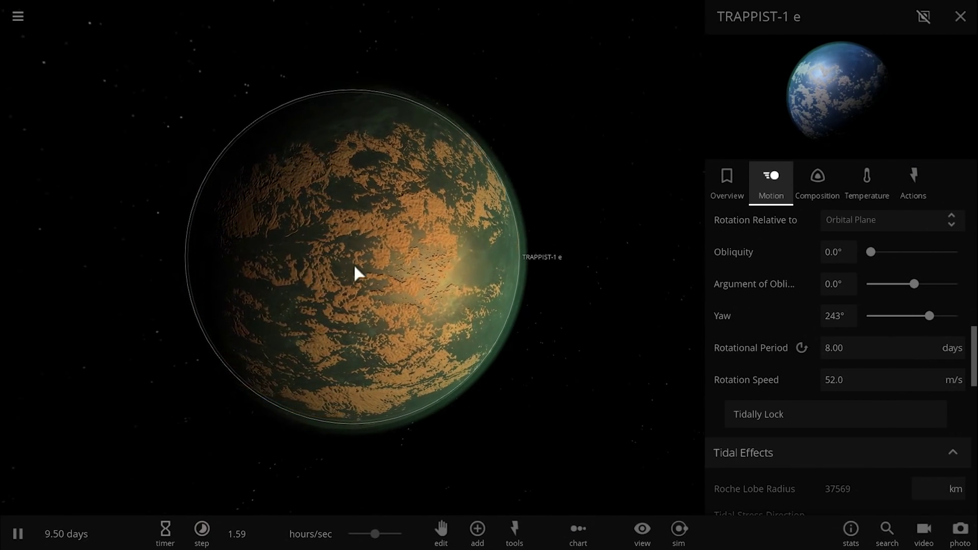
left_click_drag(354, 264, 425, 226)
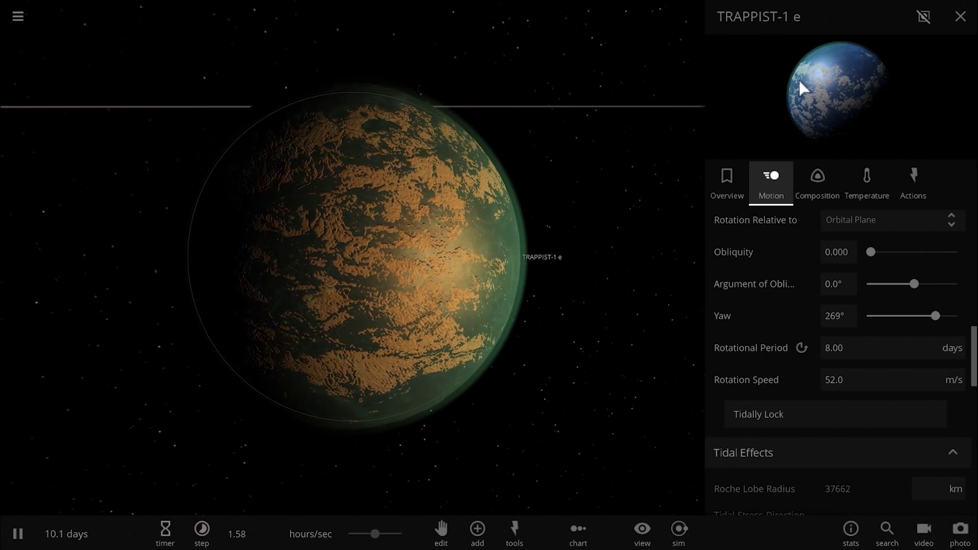
left_click_drag(508, 195, 372, 192)
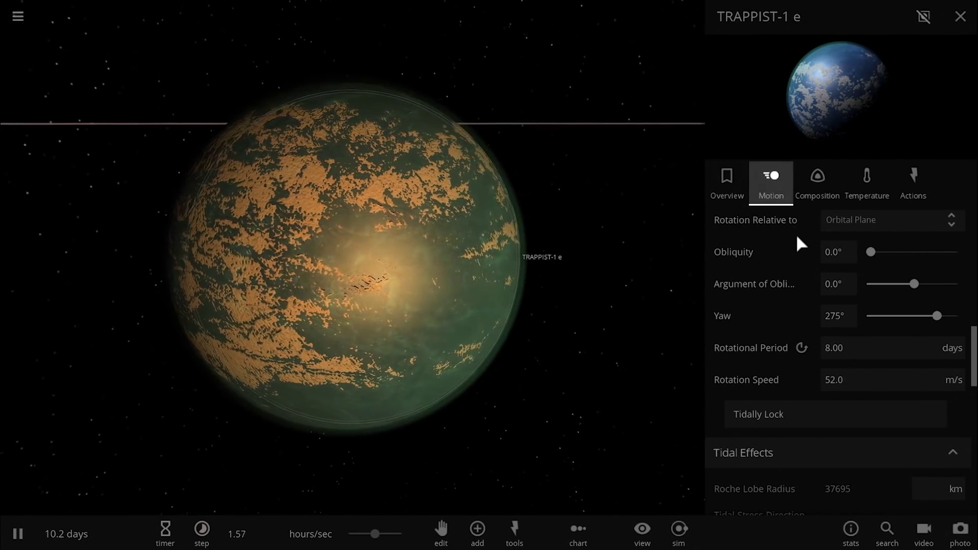
scroll(800, 242, "up", 10)
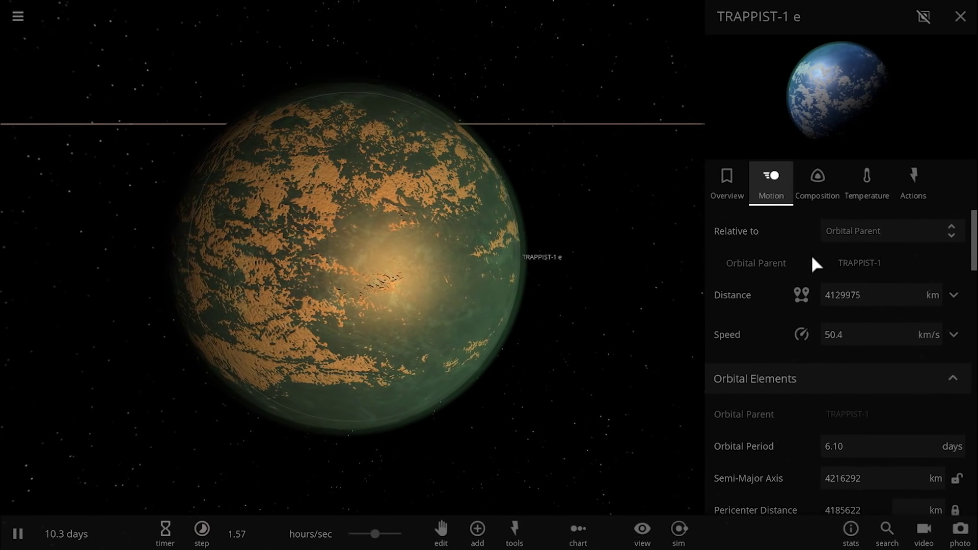
Review TRAPPIST-1 e's overview, then set albedo 0.83 and infrared emissivity 0.54.
left_click(825, 197)
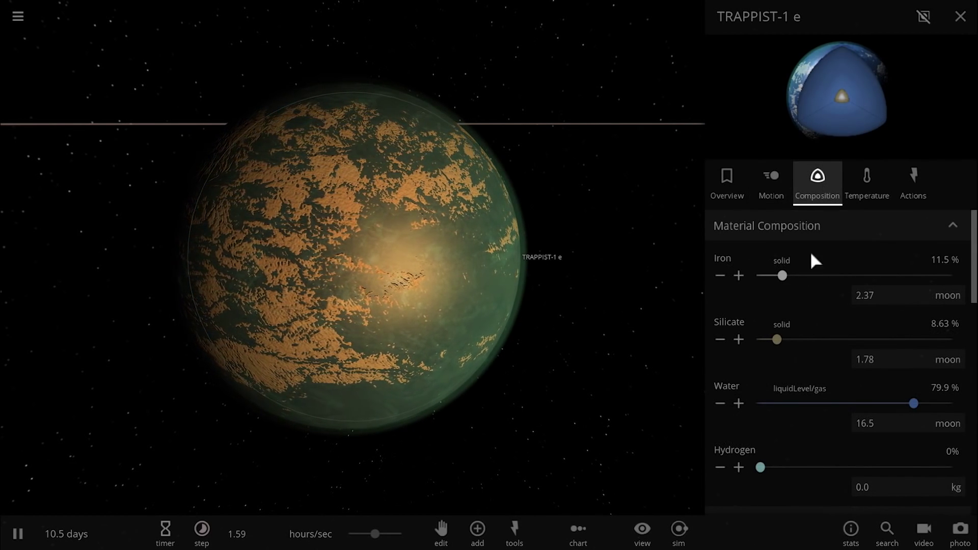
left_click(739, 194)
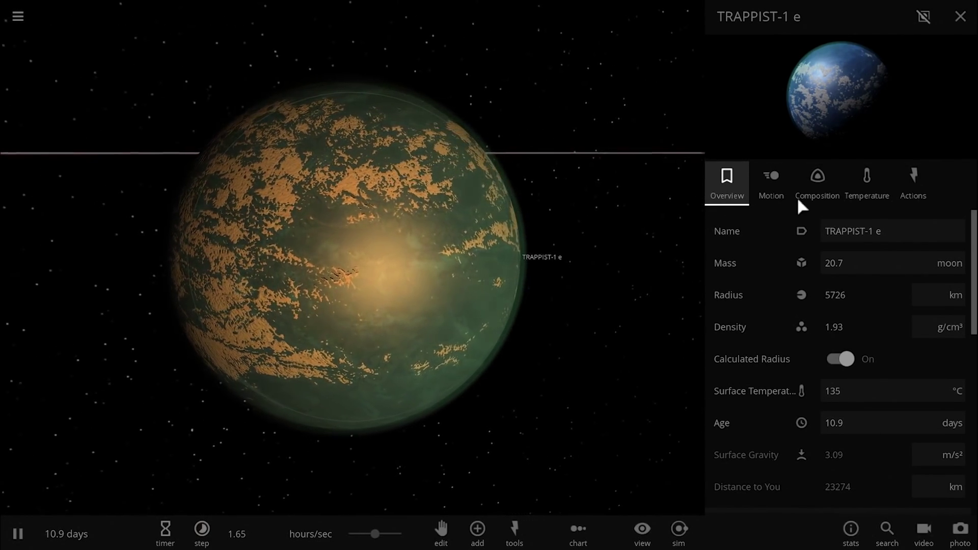
left_click(864, 183)
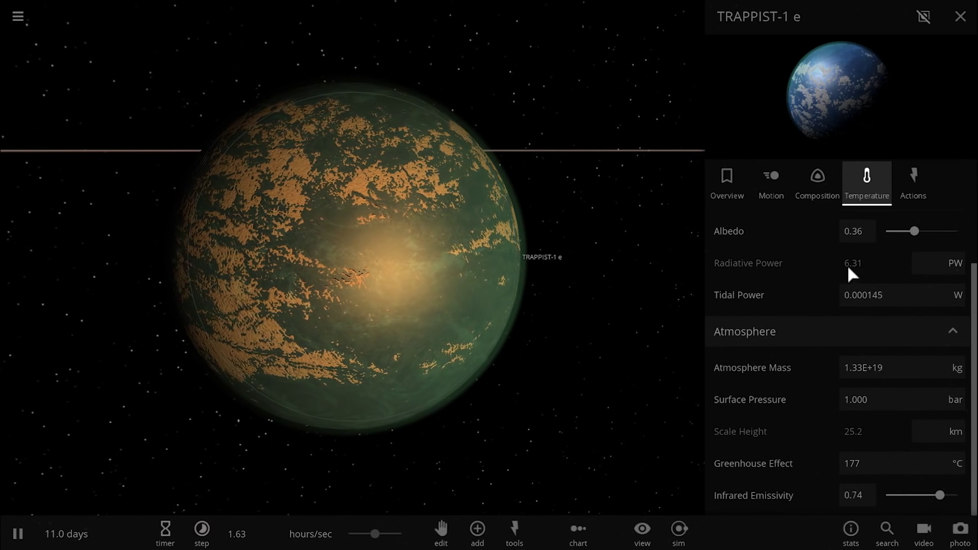
left_click_drag(915, 231, 938, 232)
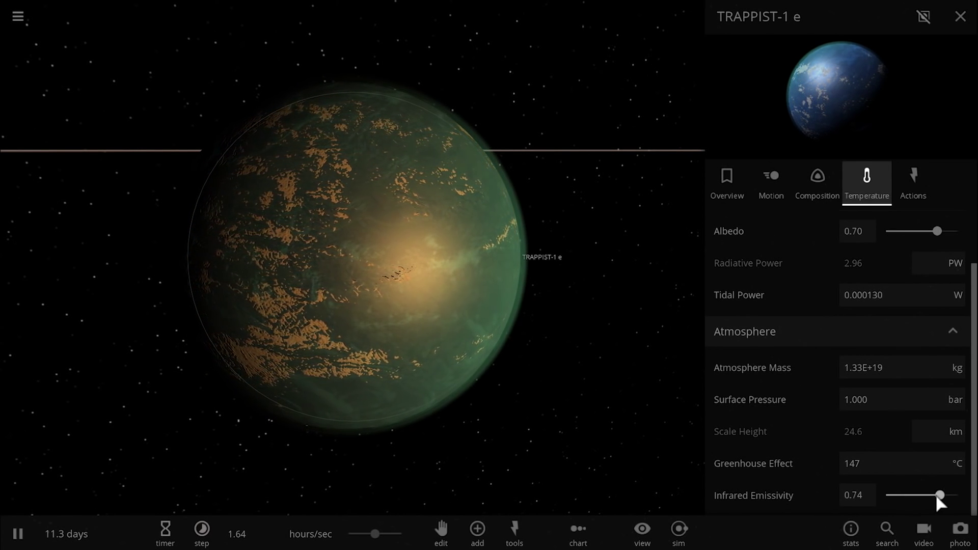
left_click_drag(937, 495, 926, 496)
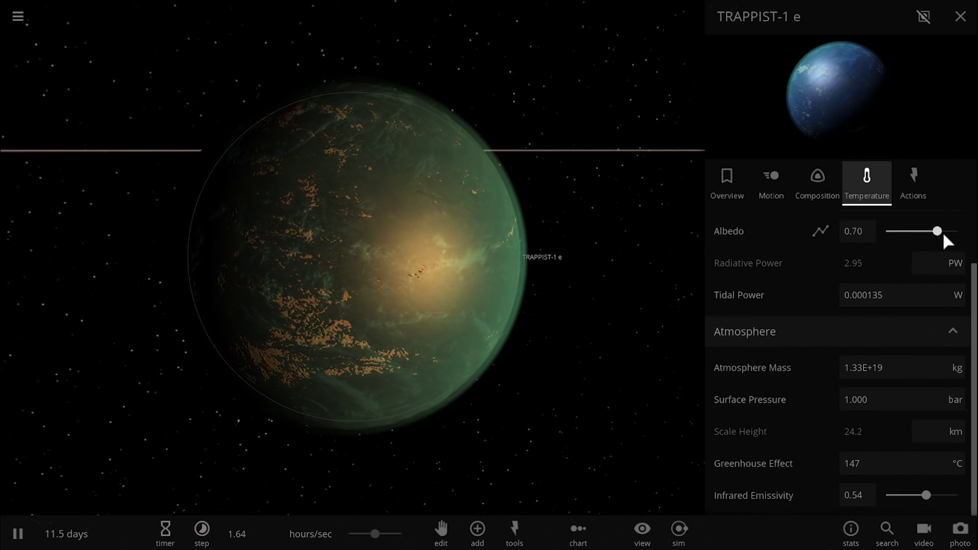
left_click_drag(943, 232, 946, 232)
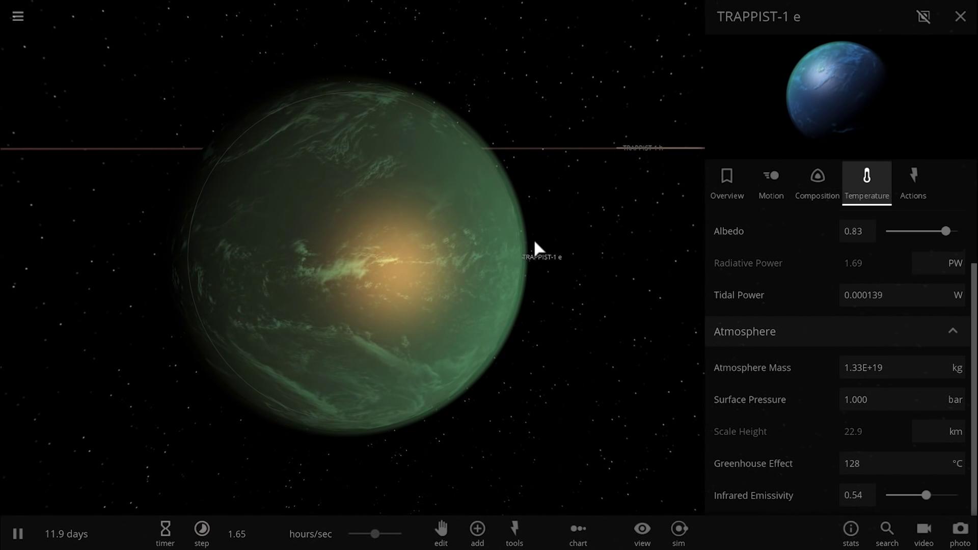
left_click_drag(534, 243, 439, 269)
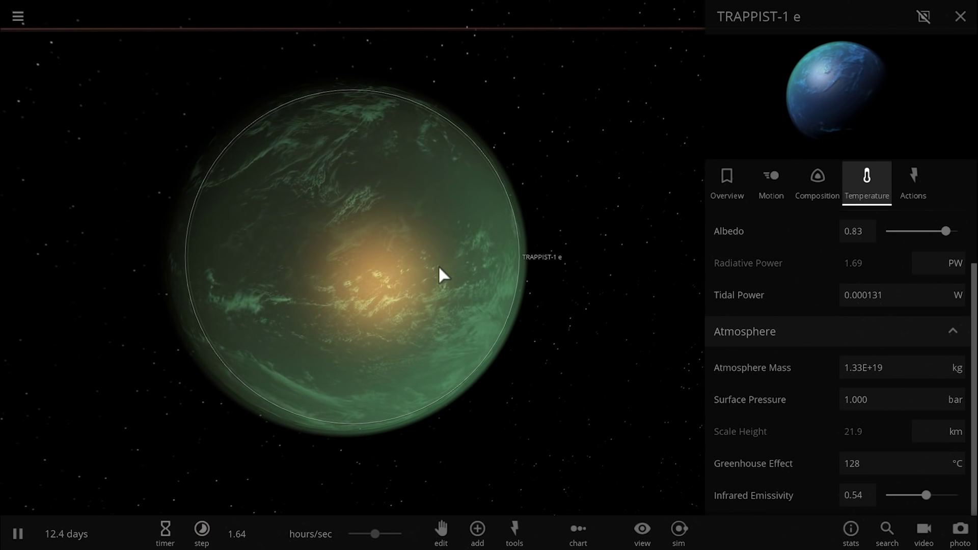
left_click(961, 30)
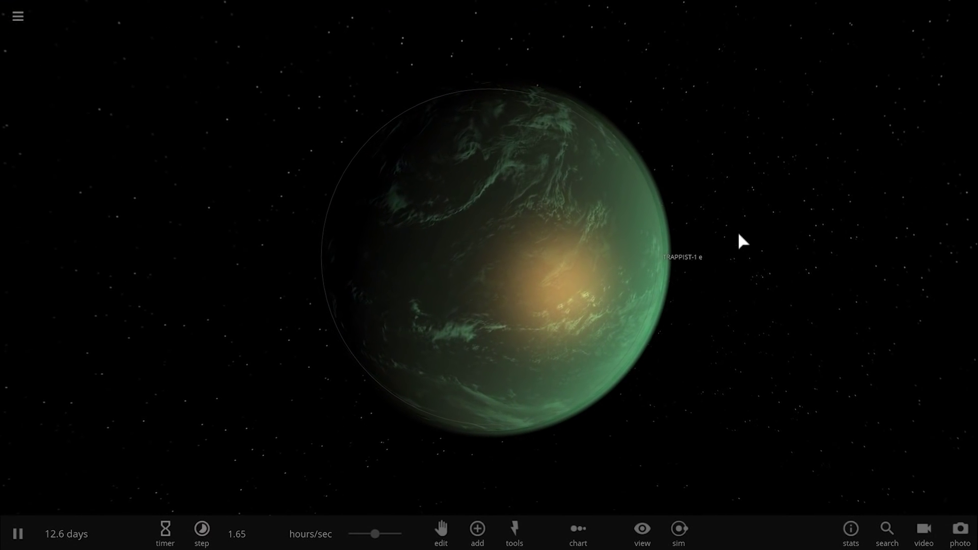
scroll(514, 313, "down", 5)
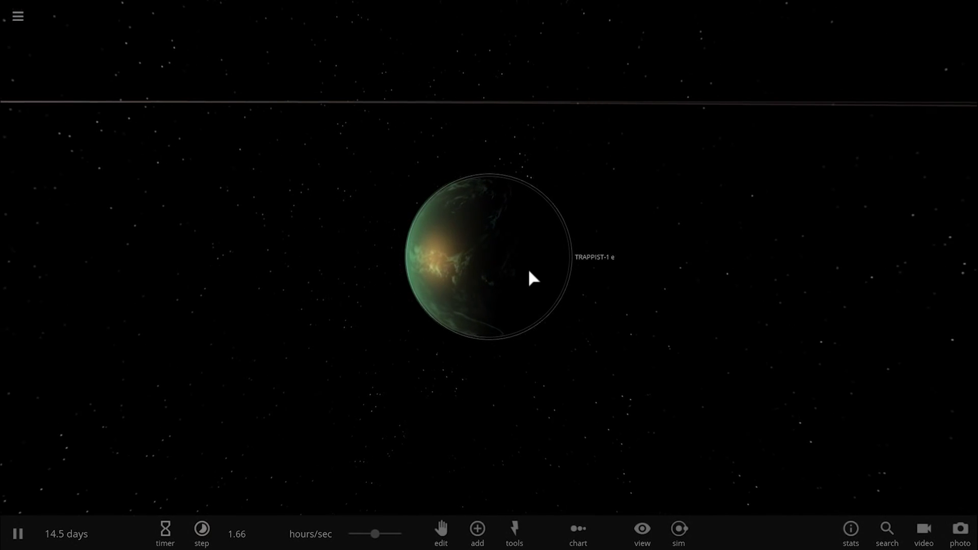
scroll(528, 268, "up", 5)
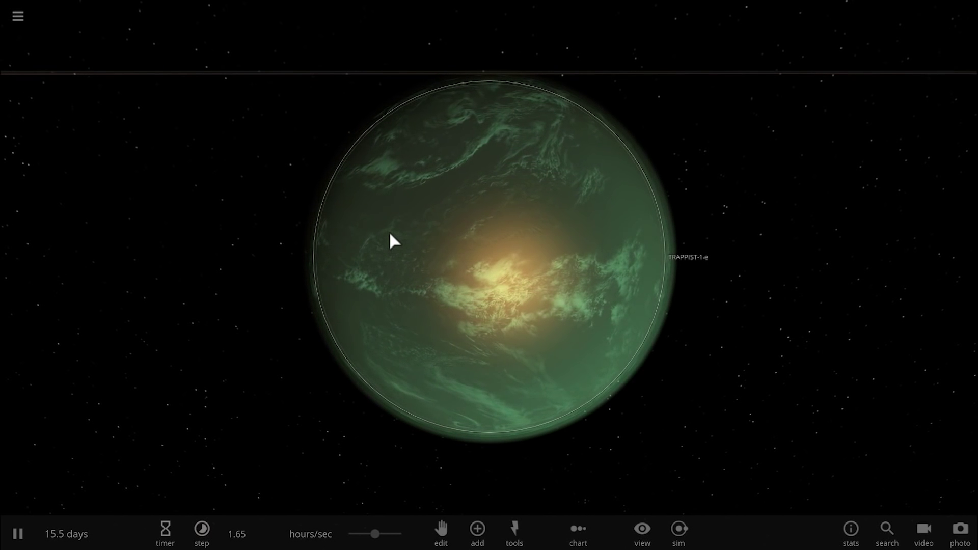
left_click_drag(391, 239, 412, 260)
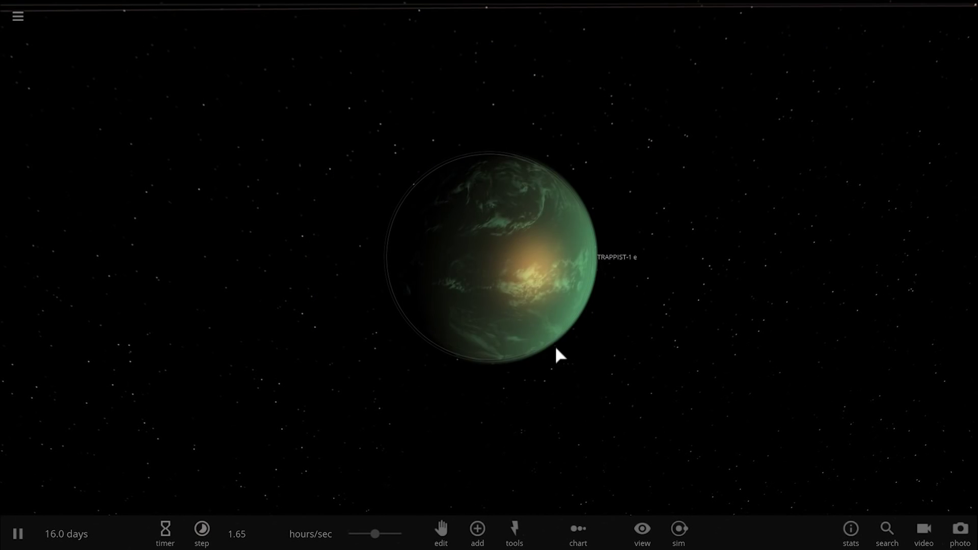
Place the Moon from the Moons category in orbit around TRAPPIST-1 e and close the Add panel.
left_click(477, 530)
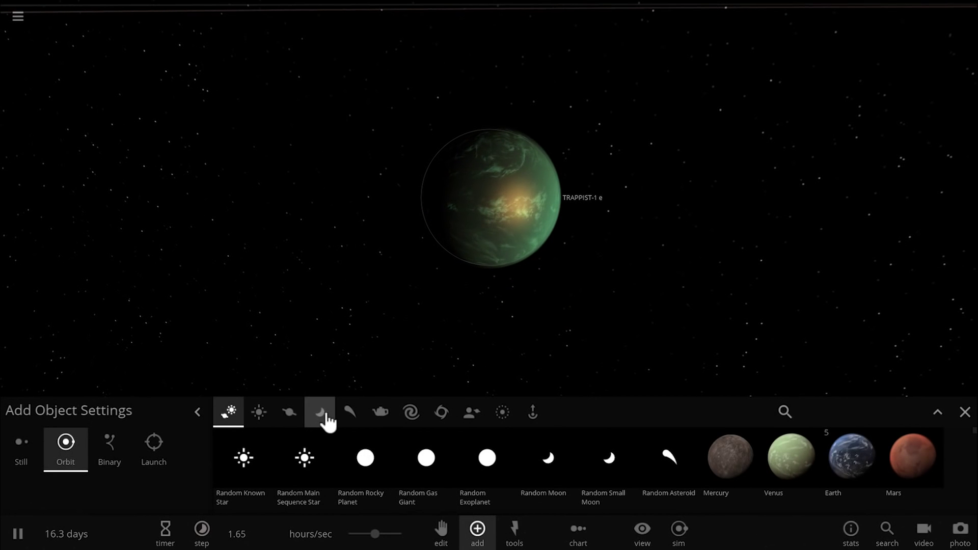
left_click(323, 414)
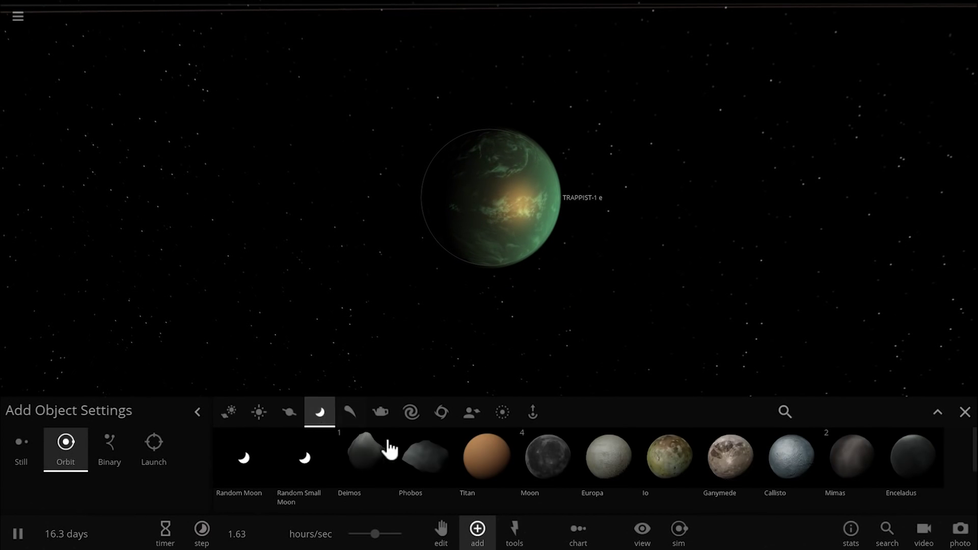
left_click(561, 457)
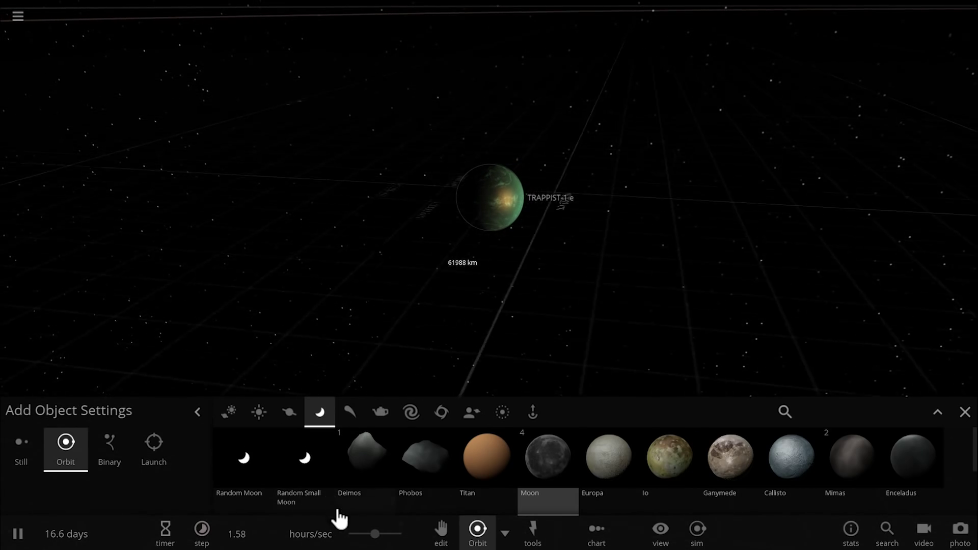
left_click(322, 364)
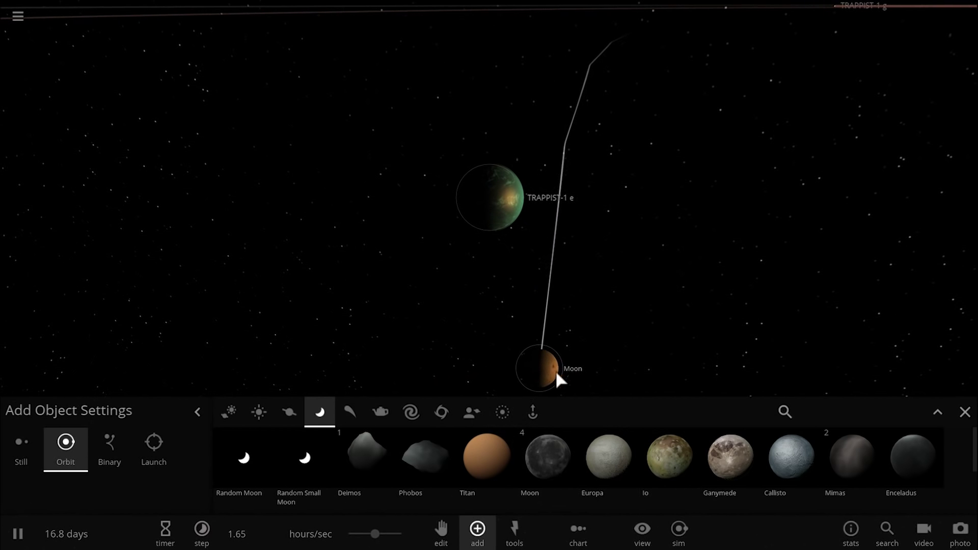
left_click(478, 541)
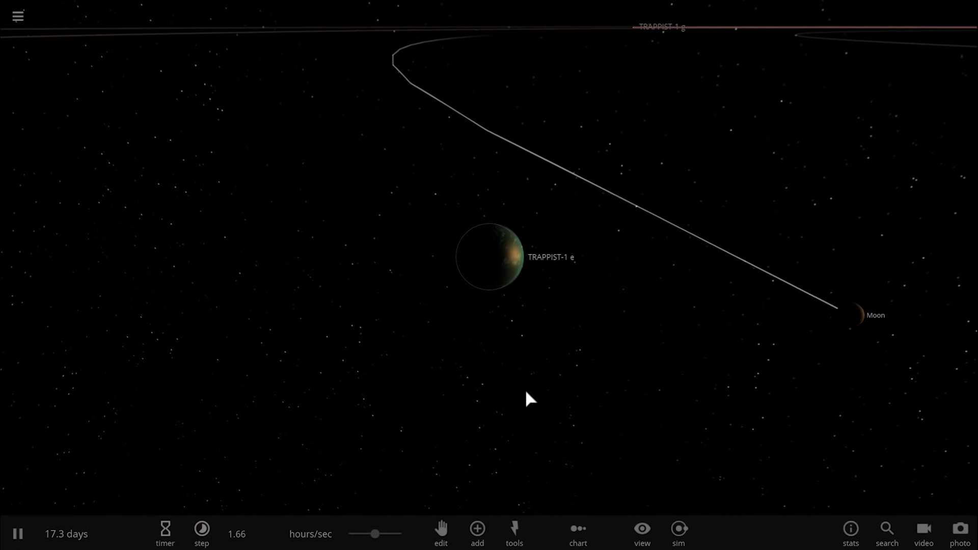
Delete the test Moon from the TRAPPIST-1 system and resume the simulation.
left_click_drag(524, 389, 628, 295)
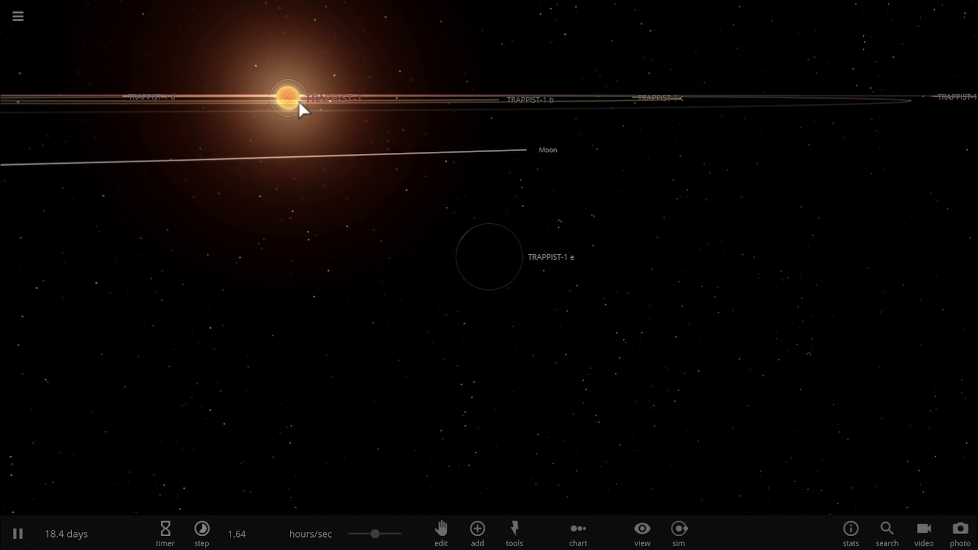
left_click_drag(277, 97, 538, 289)
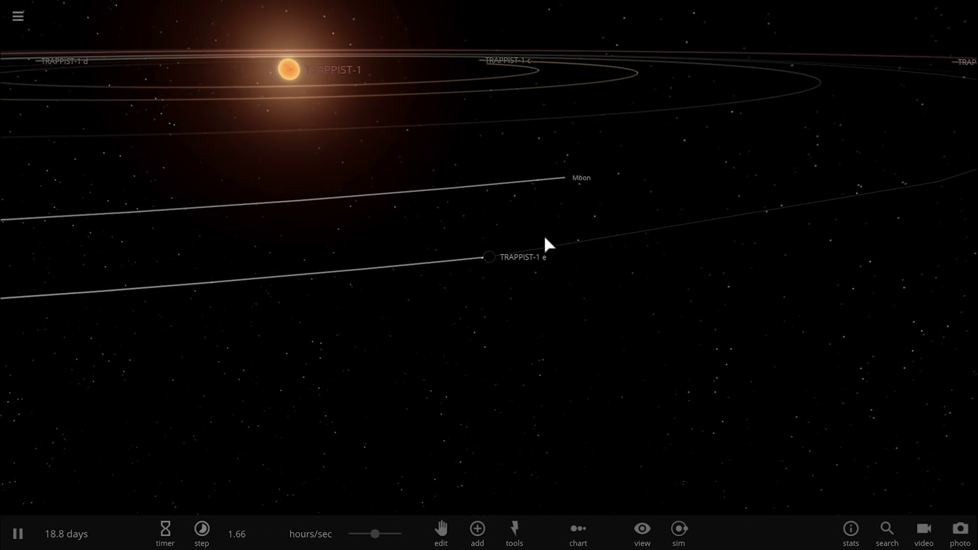
mouse_move(574, 146)
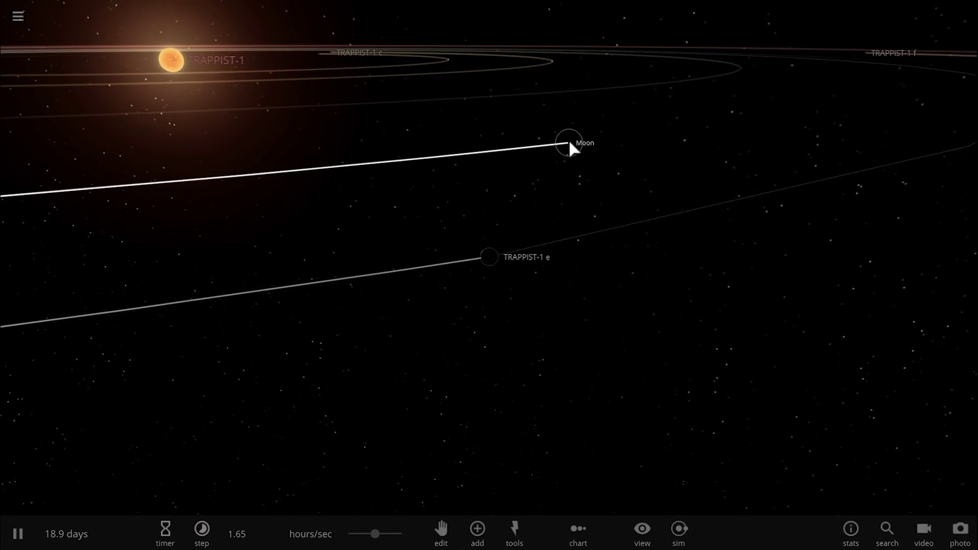
left_click(555, 136)
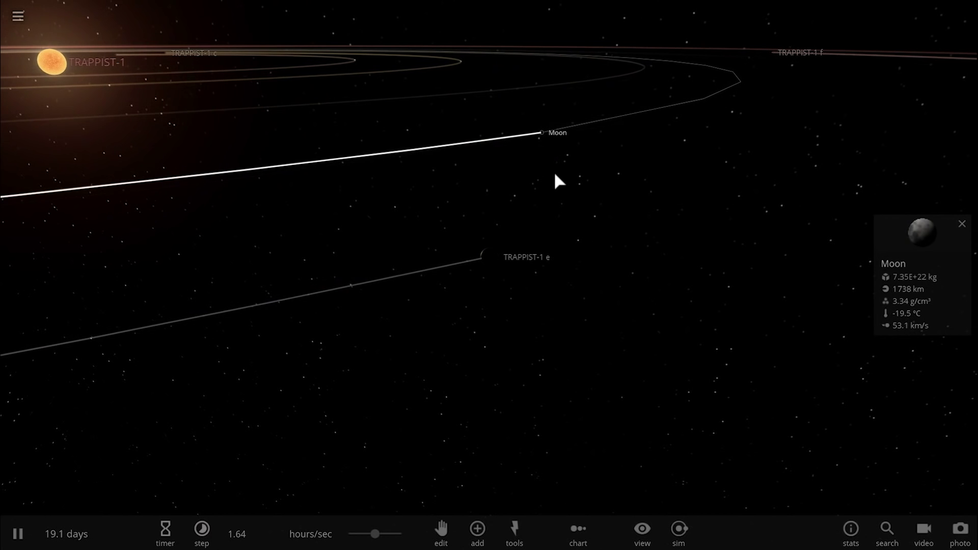
key("Delete")
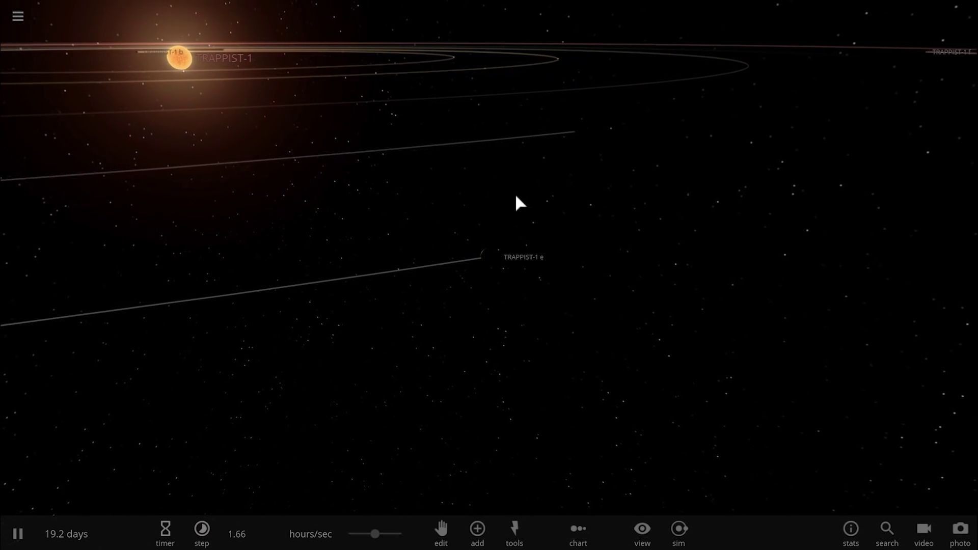
key("space")
Focus the camera back on TRAPPIST-1 e so its details show (22.0 °C, 49.9 km/s).
left_click_drag(457, 240, 445, 219)
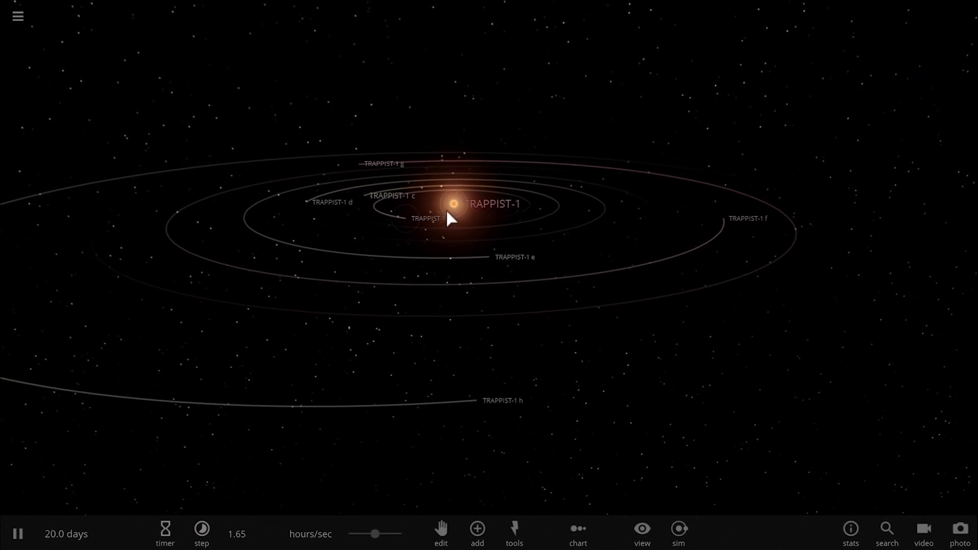
left_click(420, 224)
left_click_drag(431, 261, 573, 306)
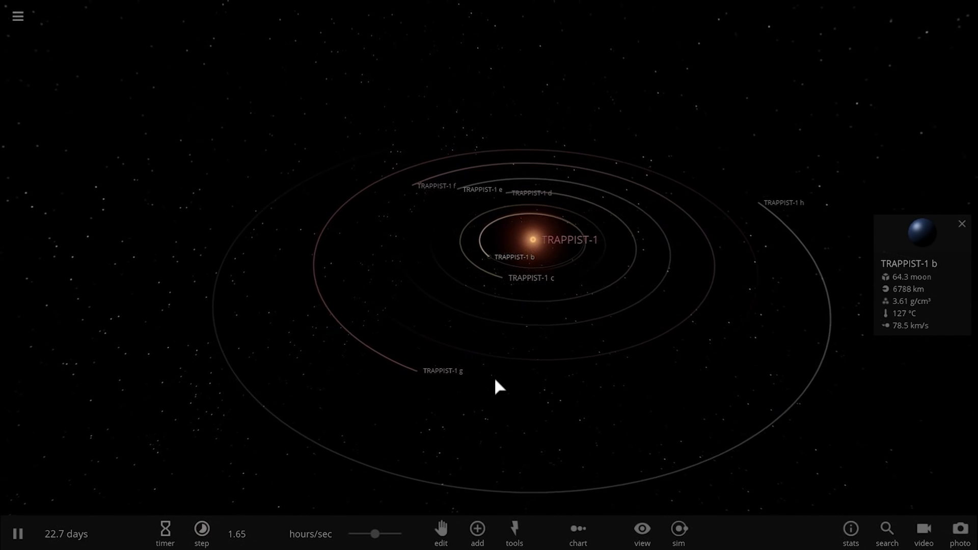
left_click_drag(559, 368, 687, 359)
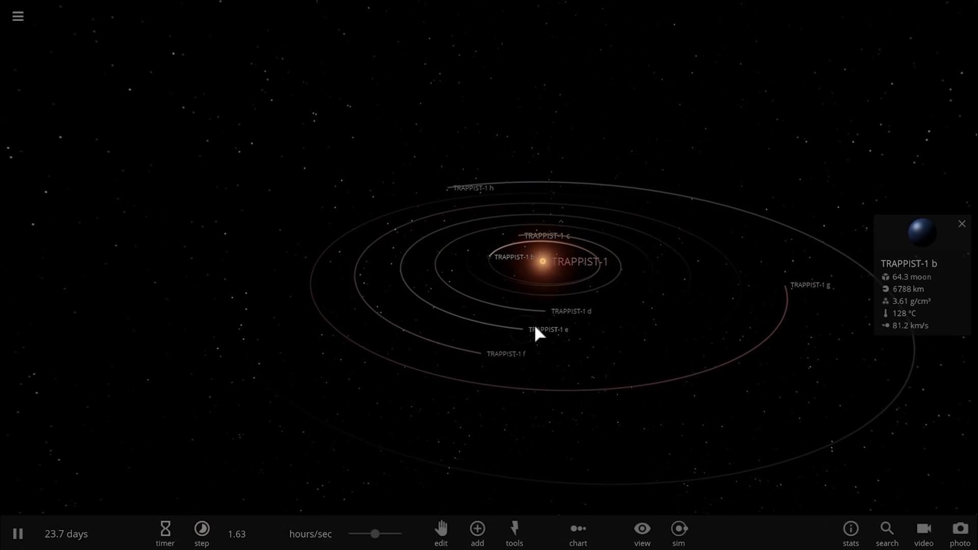
double_click(549, 323)
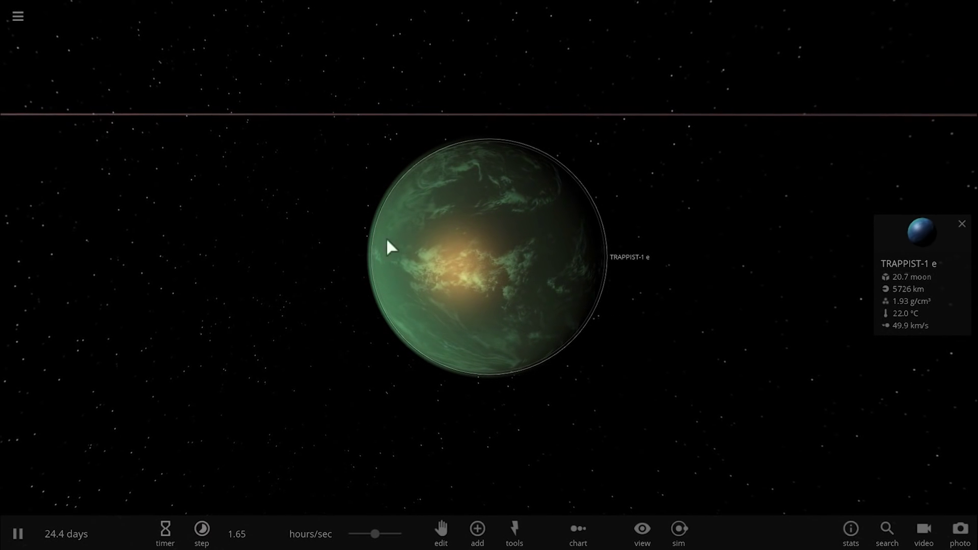
left_click_drag(511, 303, 274, 315)
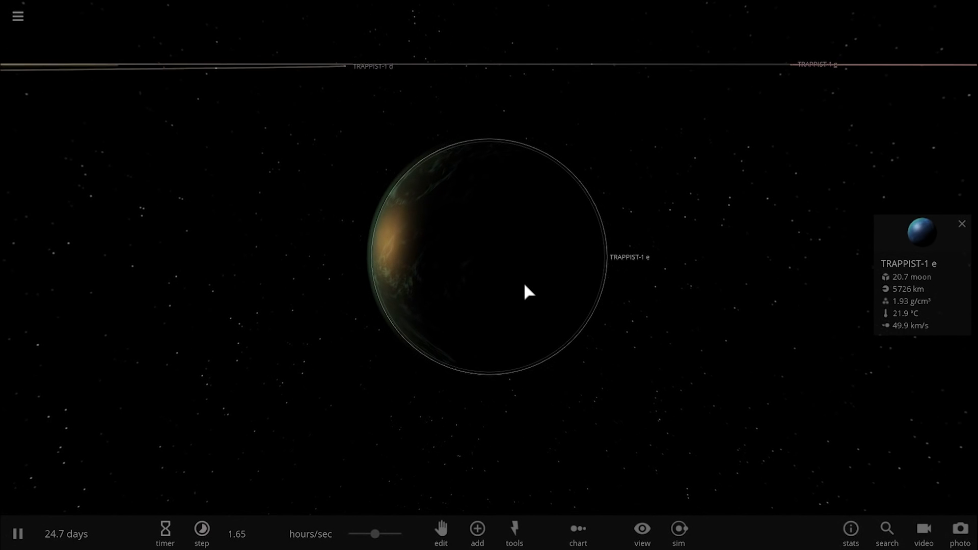
scroll(533, 264, "down", 3)
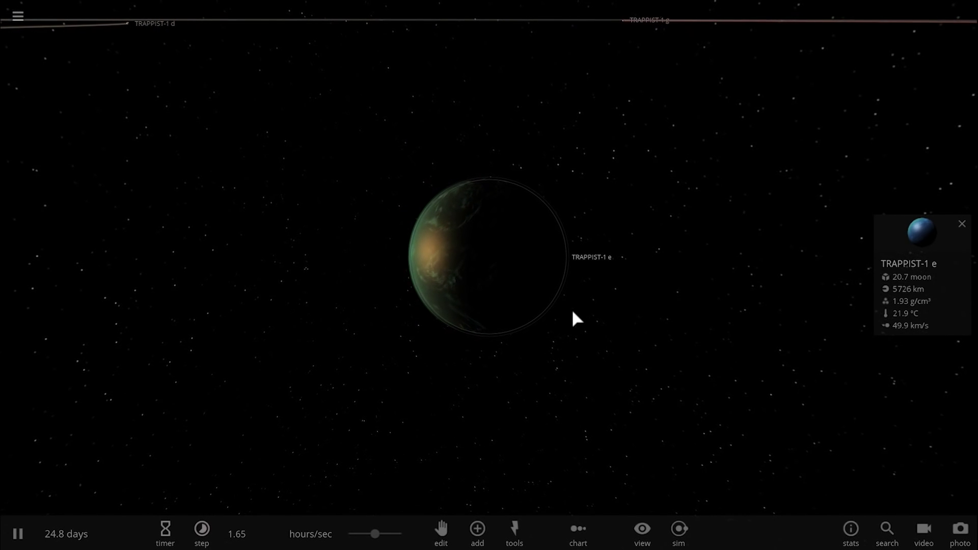
left_click_drag(572, 313, 415, 295)
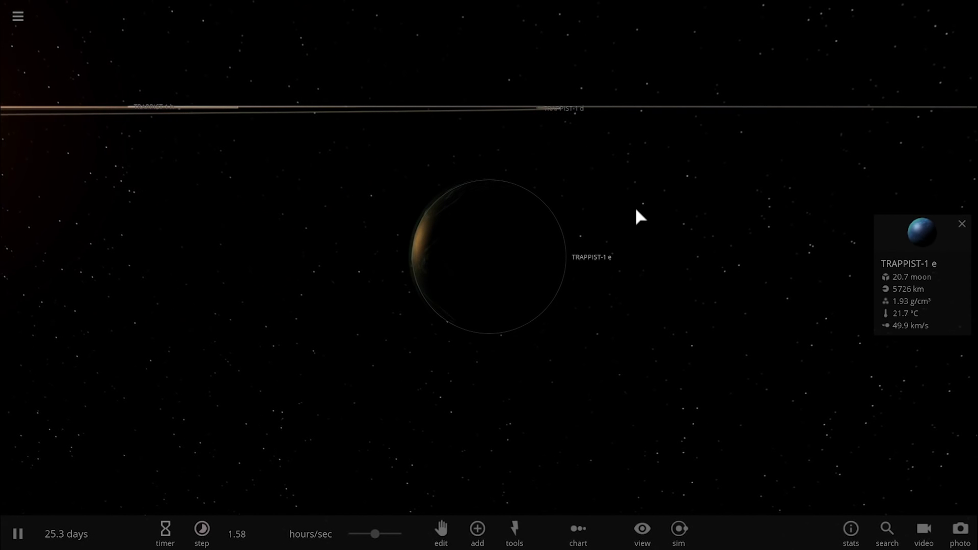
left_click_drag(637, 210, 436, 214)
scroll(436, 214, "down", 3)
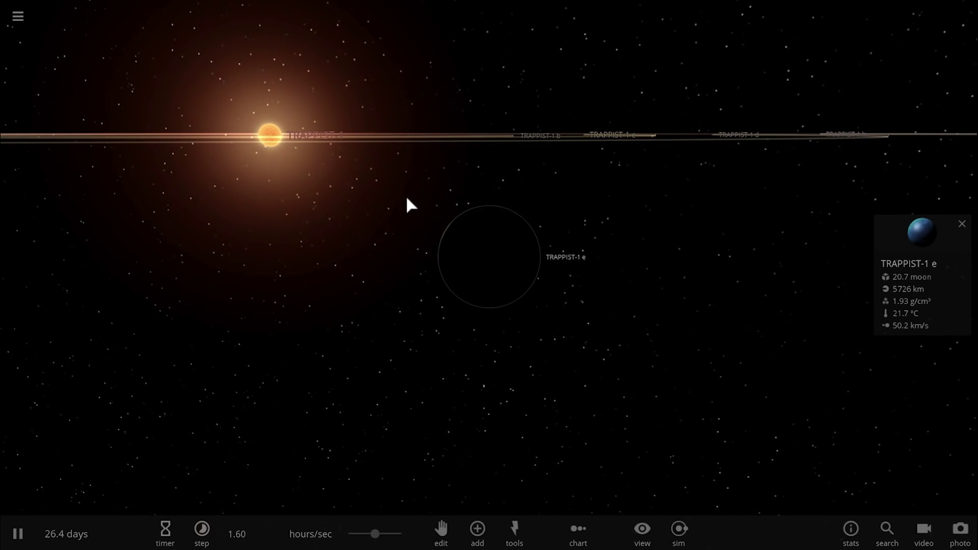
key("space")
key("space")
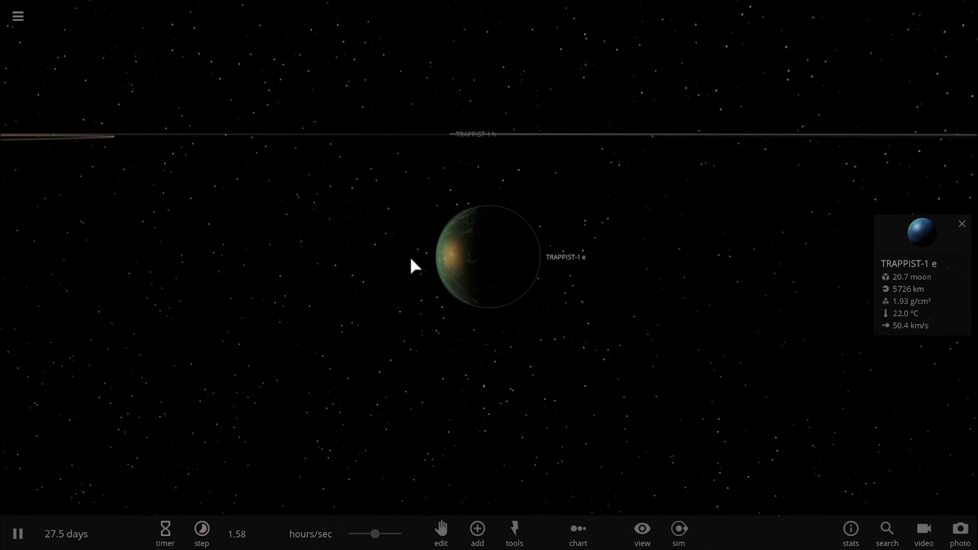
left_click_drag(409, 256, 383, 308)
scroll(458, 253, "down", 5)
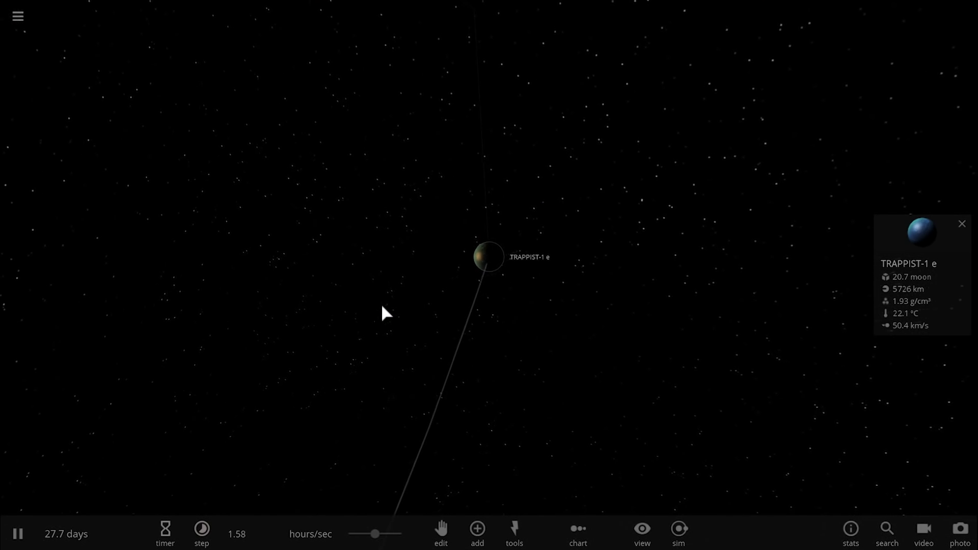
scroll(382, 306, "down", 10)
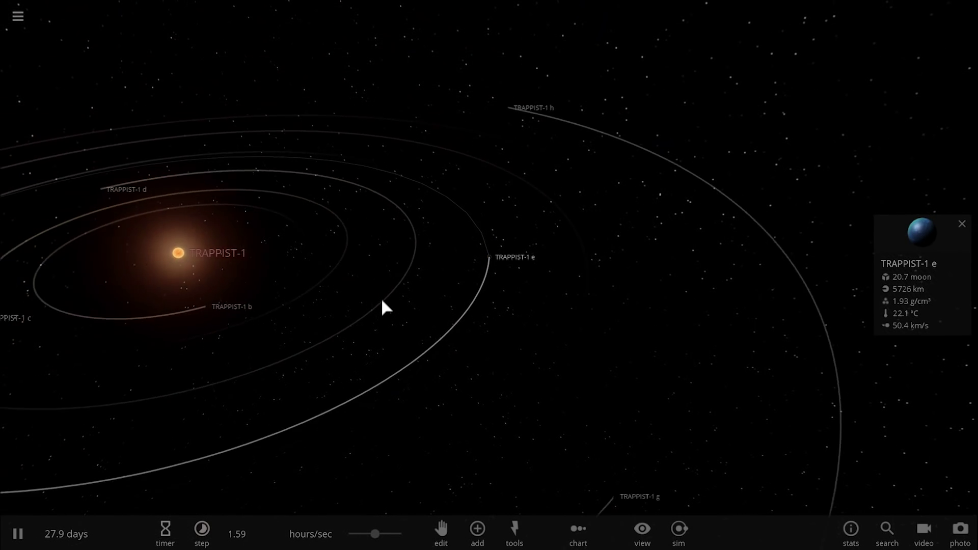
scroll(382, 301, "down", 4)
left_click_drag(382, 301, 461, 272)
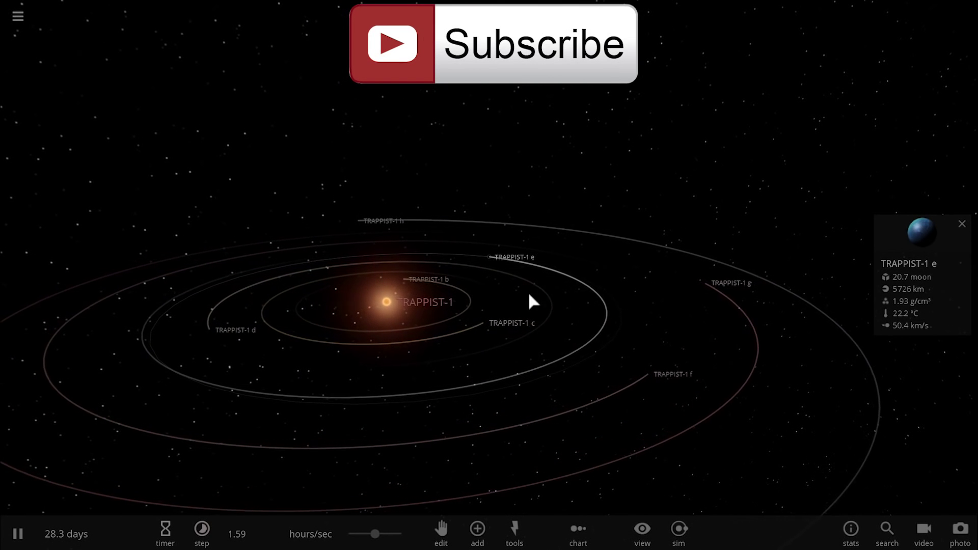
Slow the simulation time rate to about 1.79 mins/sec.
left_click_drag(376, 534, 349, 547)
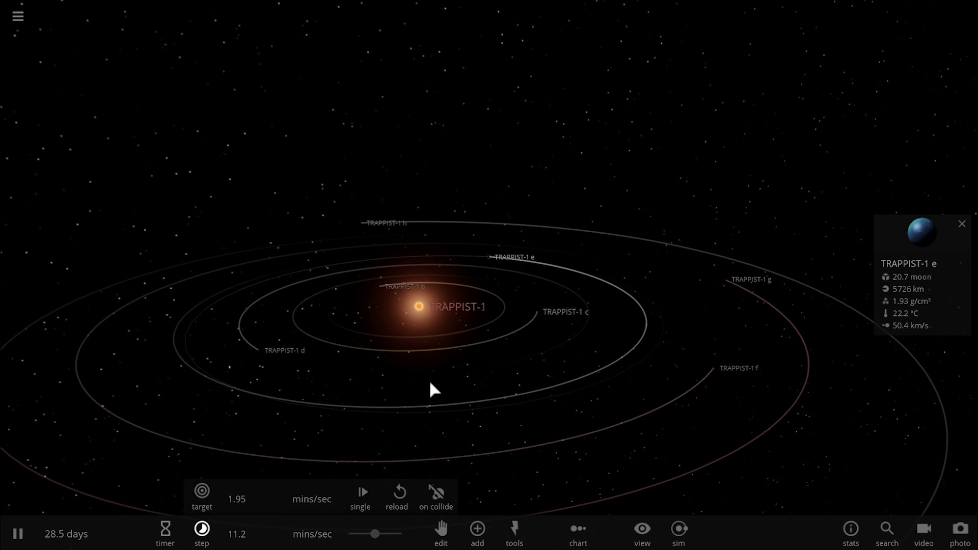
scroll(451, 387, "down", 5)
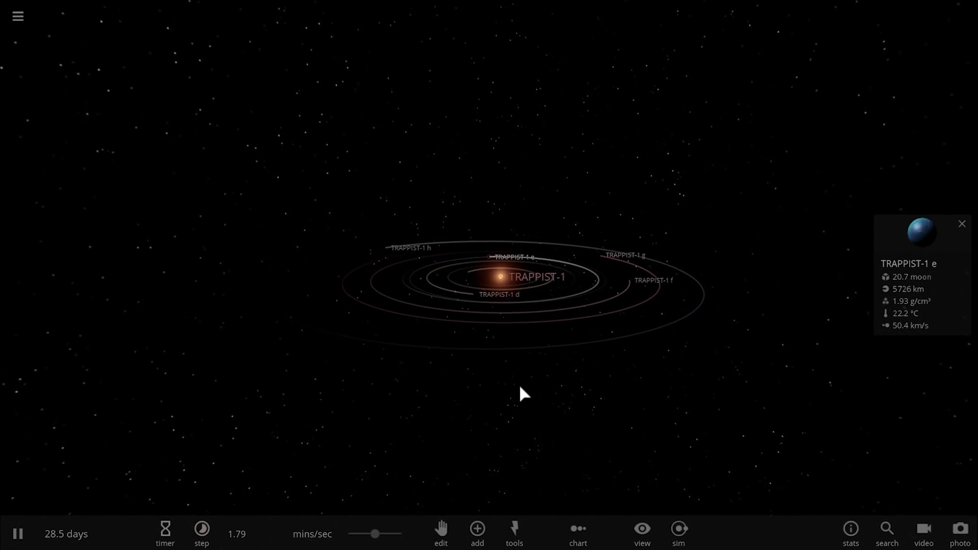
scroll(525, 395, "up", 5)
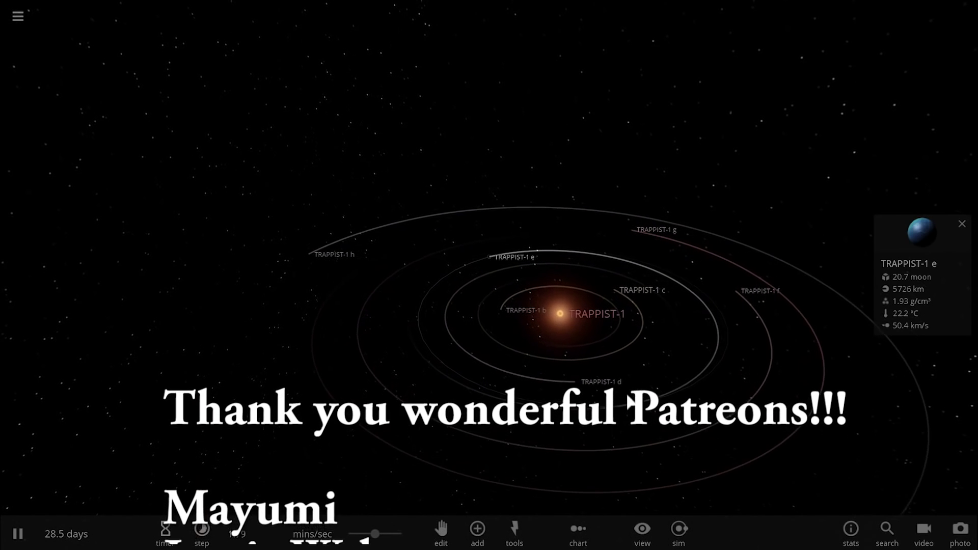